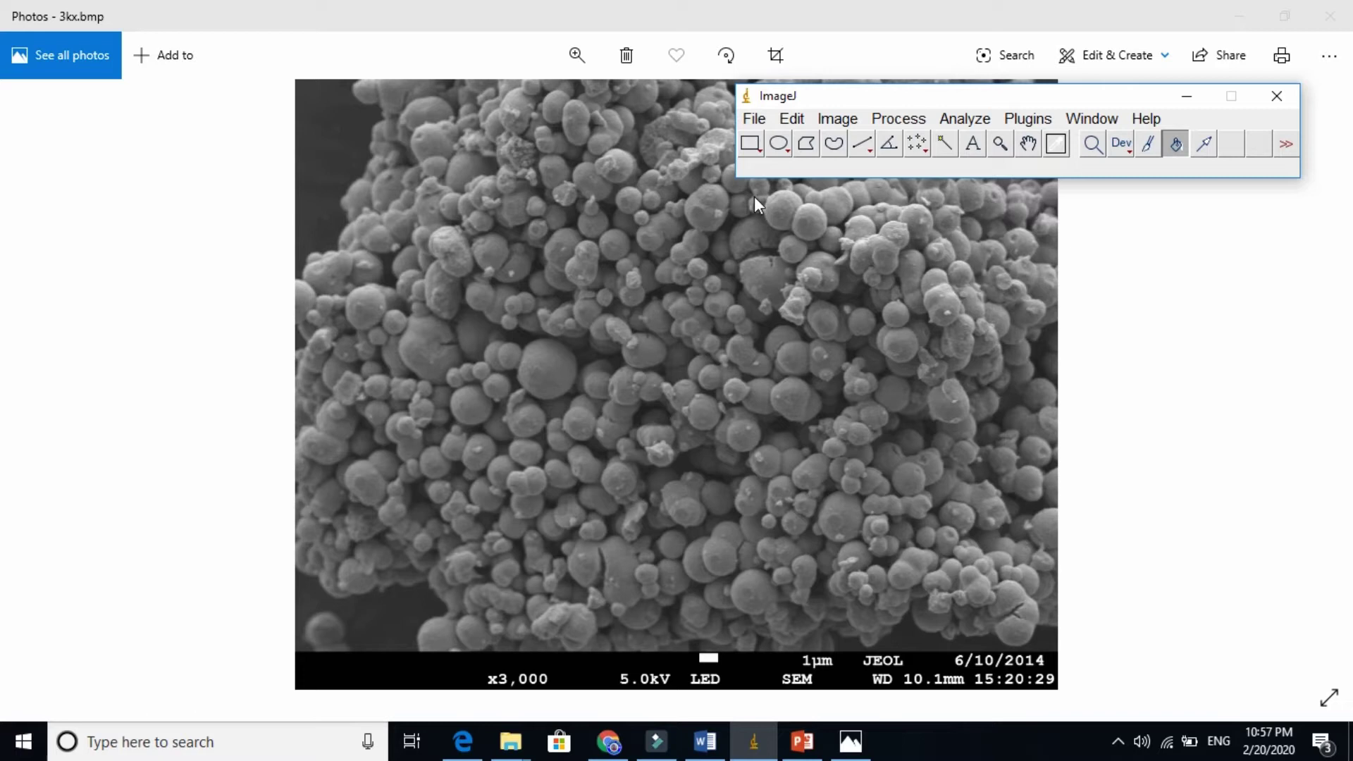
Step through the SEM images in Photos until the annotated 20kx M image (3.15µm, 0.63µm) shows
click(1240, 396)
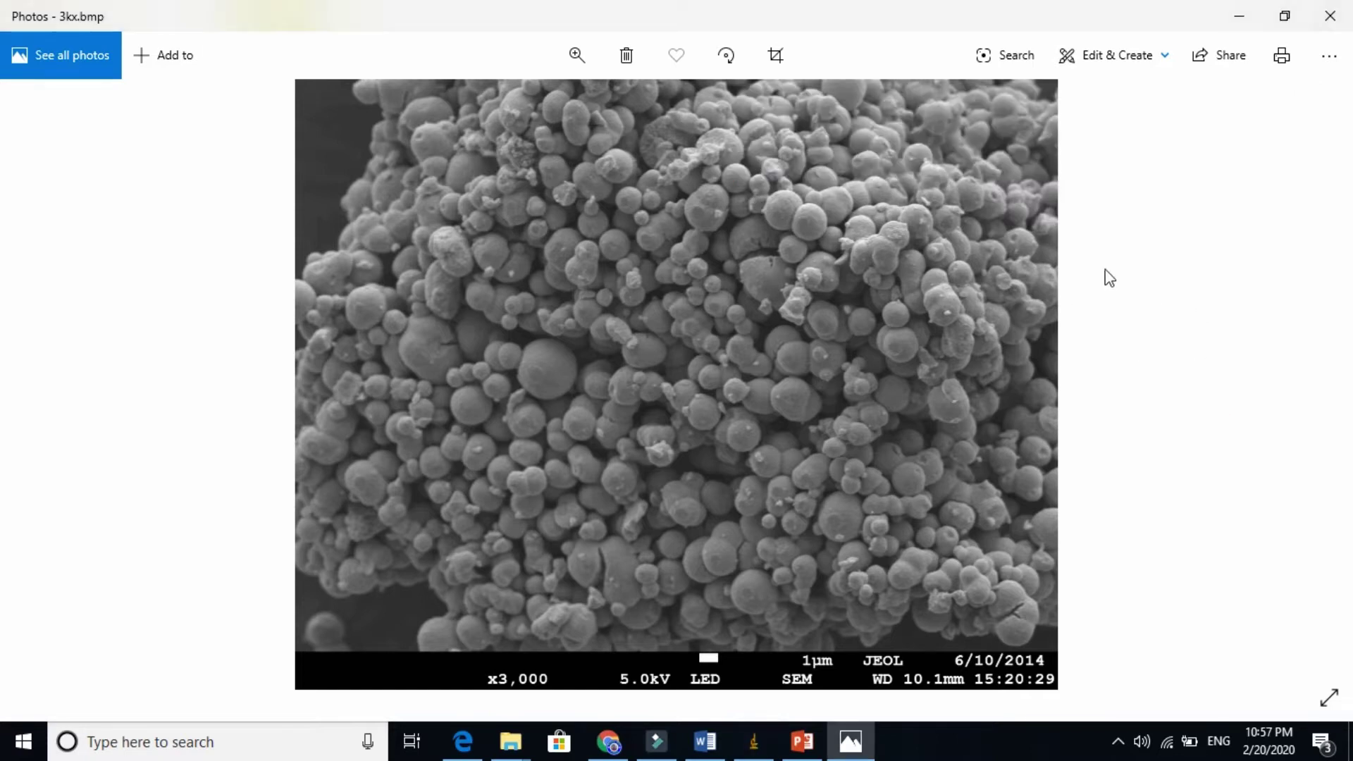
click(1306, 397)
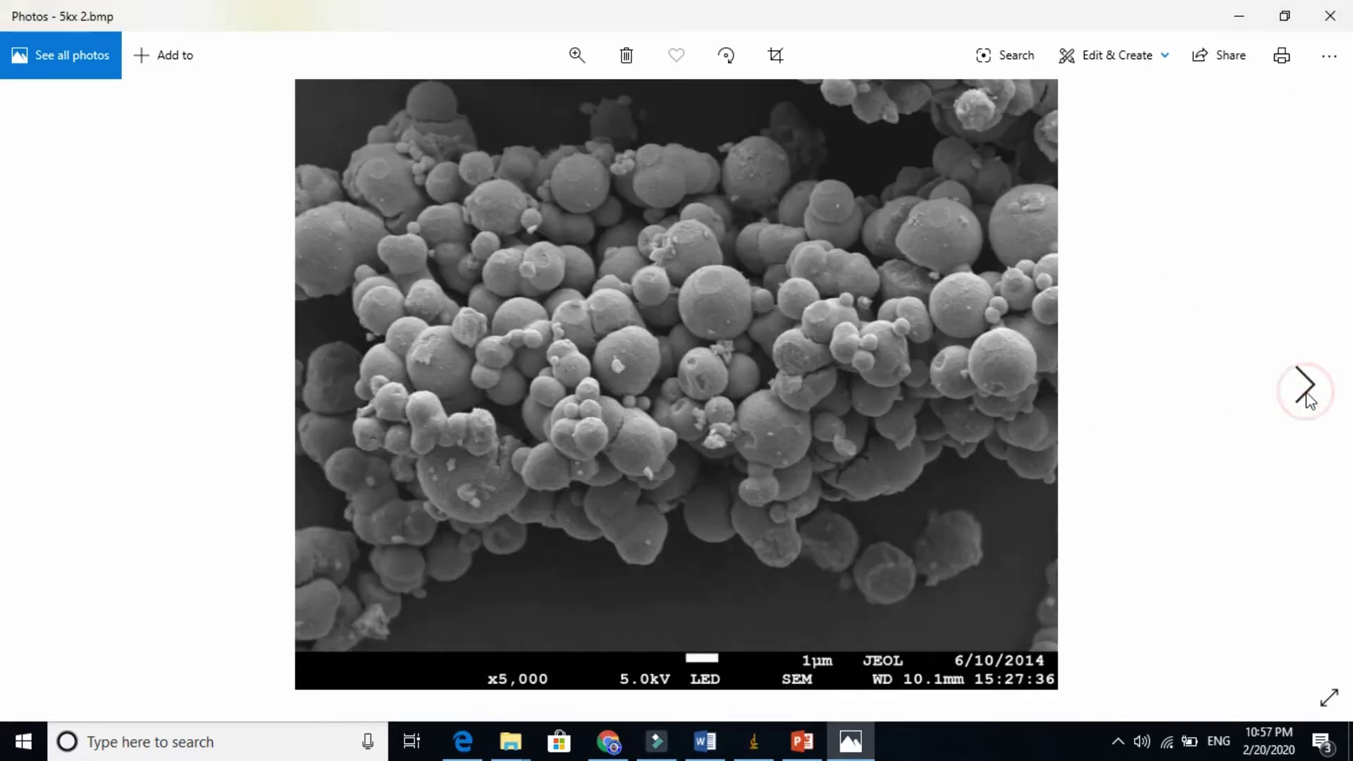
click(1308, 397)
click(1307, 398)
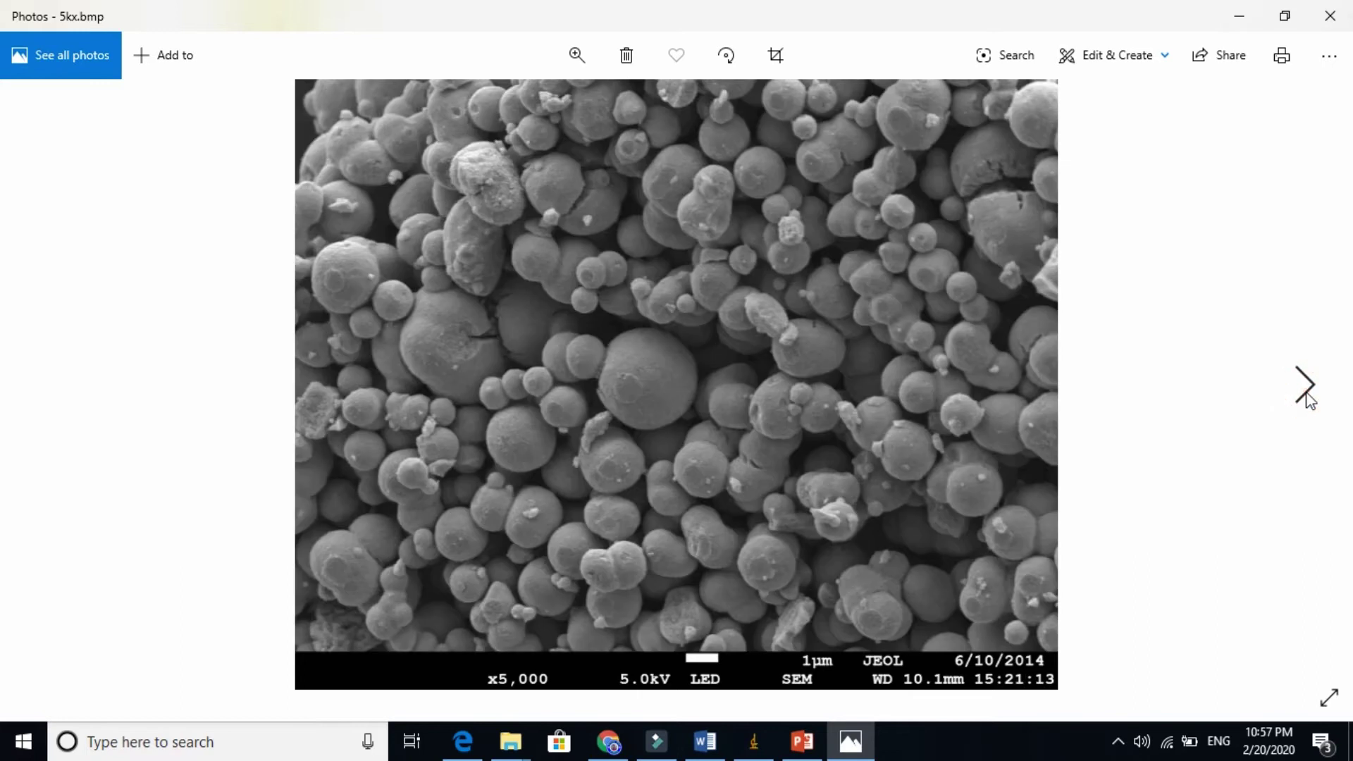
click(1308, 398)
click(1307, 397)
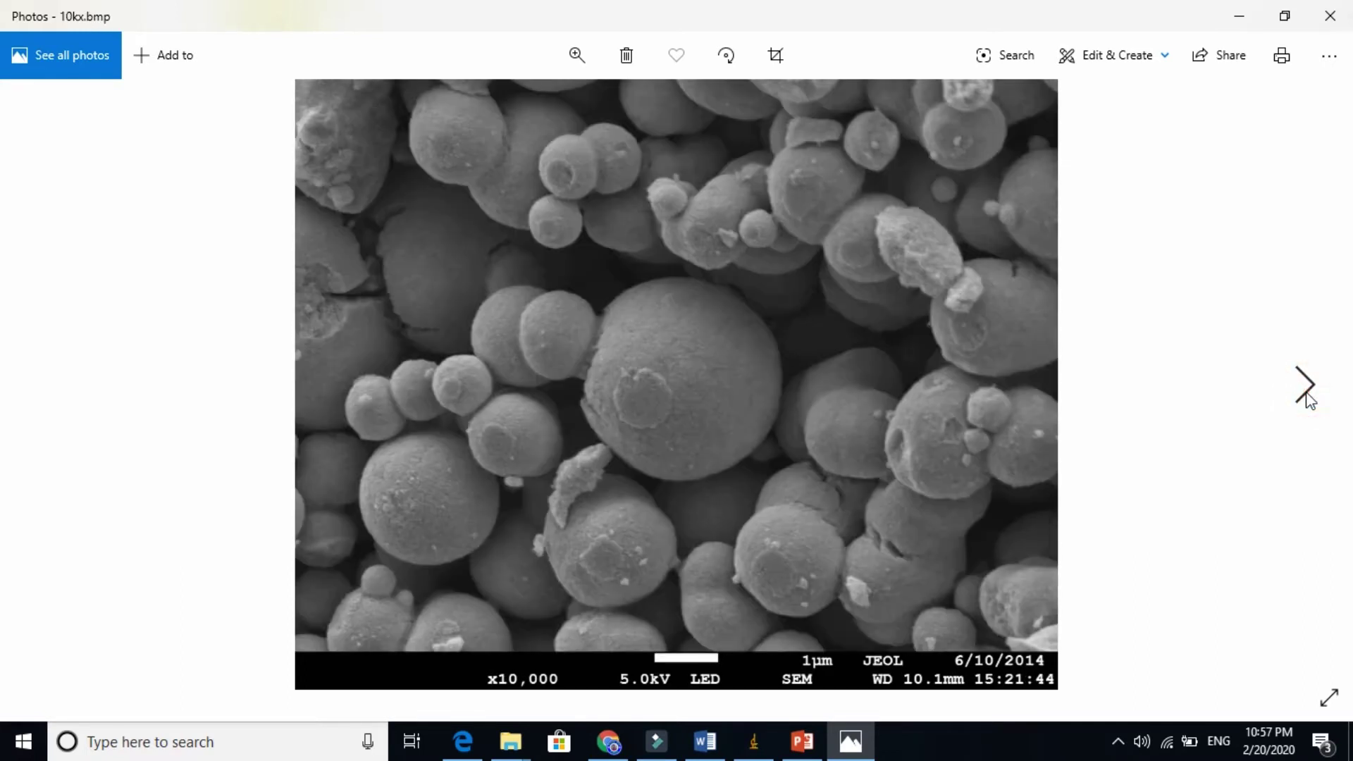
click(1307, 397)
click(1307, 398)
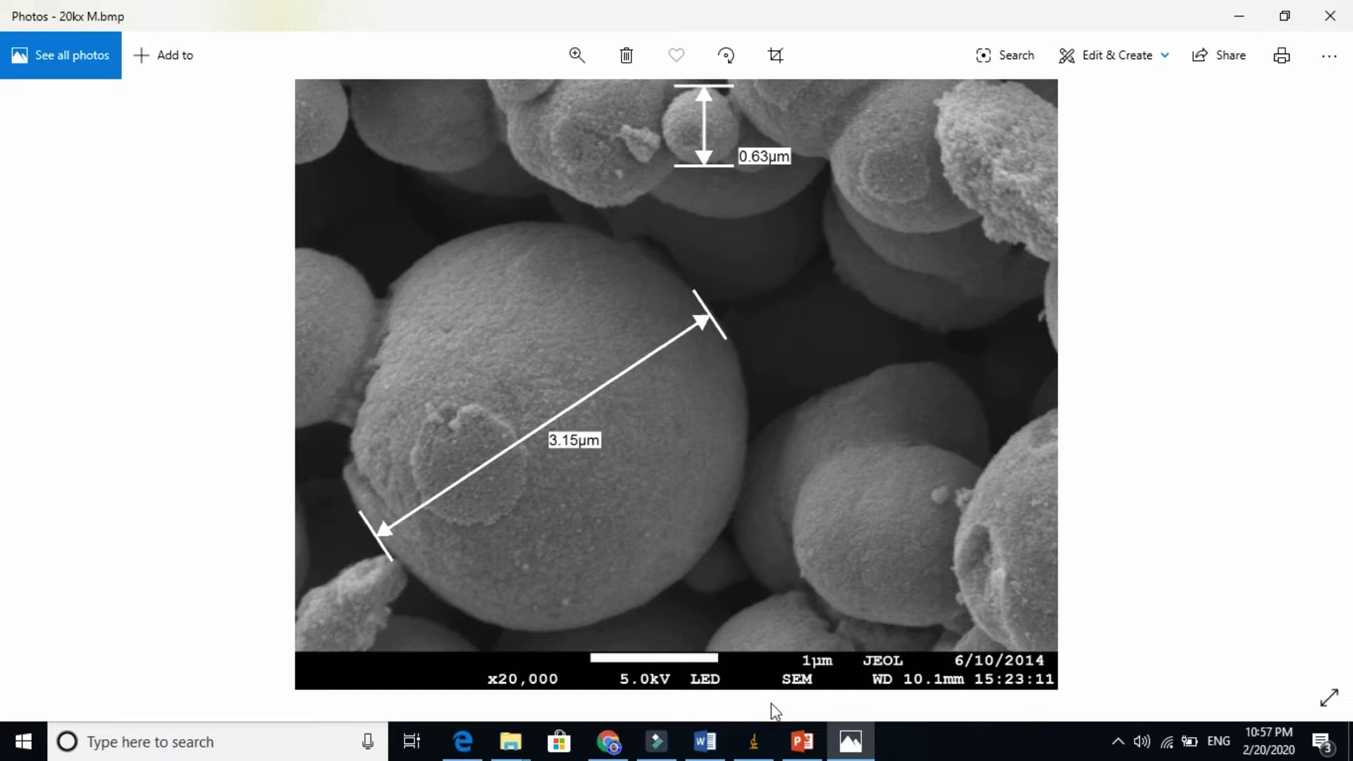
Start File > Open in ImageJ and scroll the file list down to 20kx M.bmp
click(755, 742)
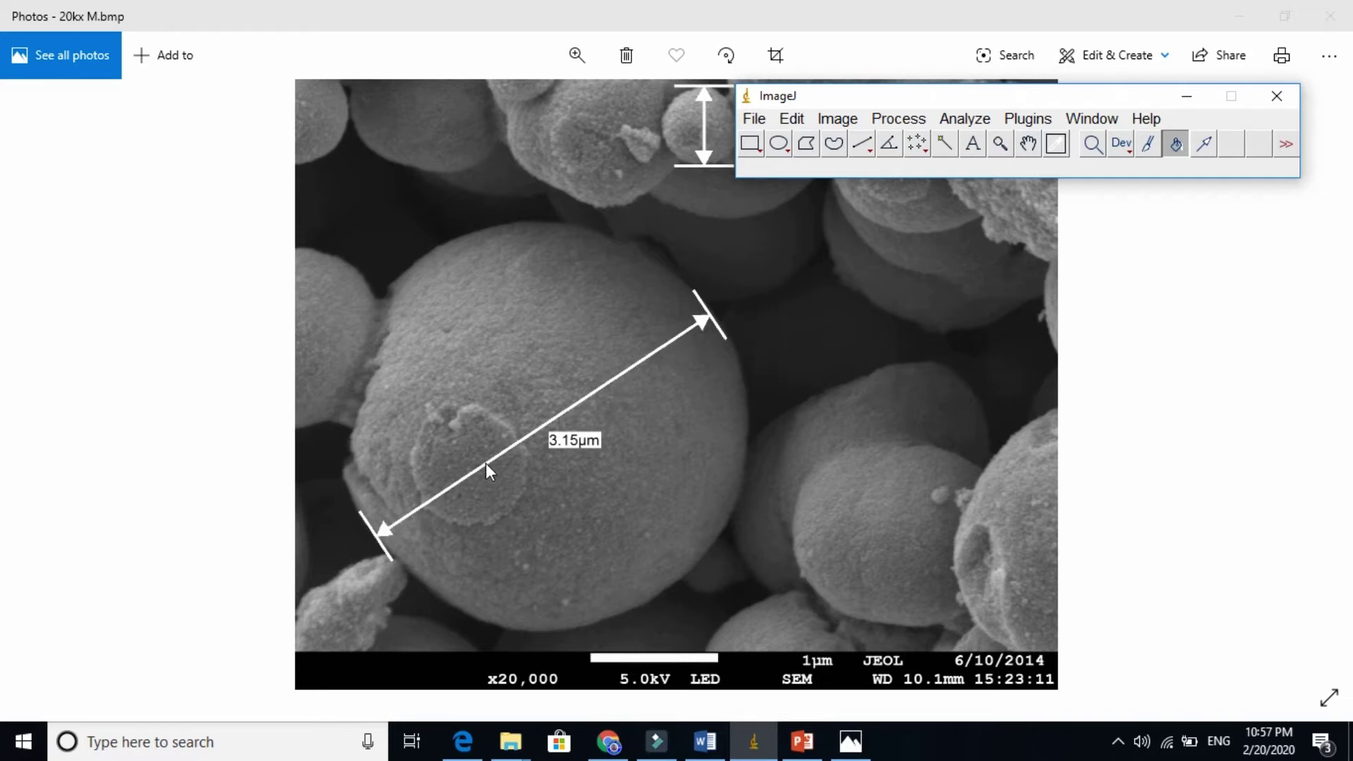
click(755, 119)
click(768, 169)
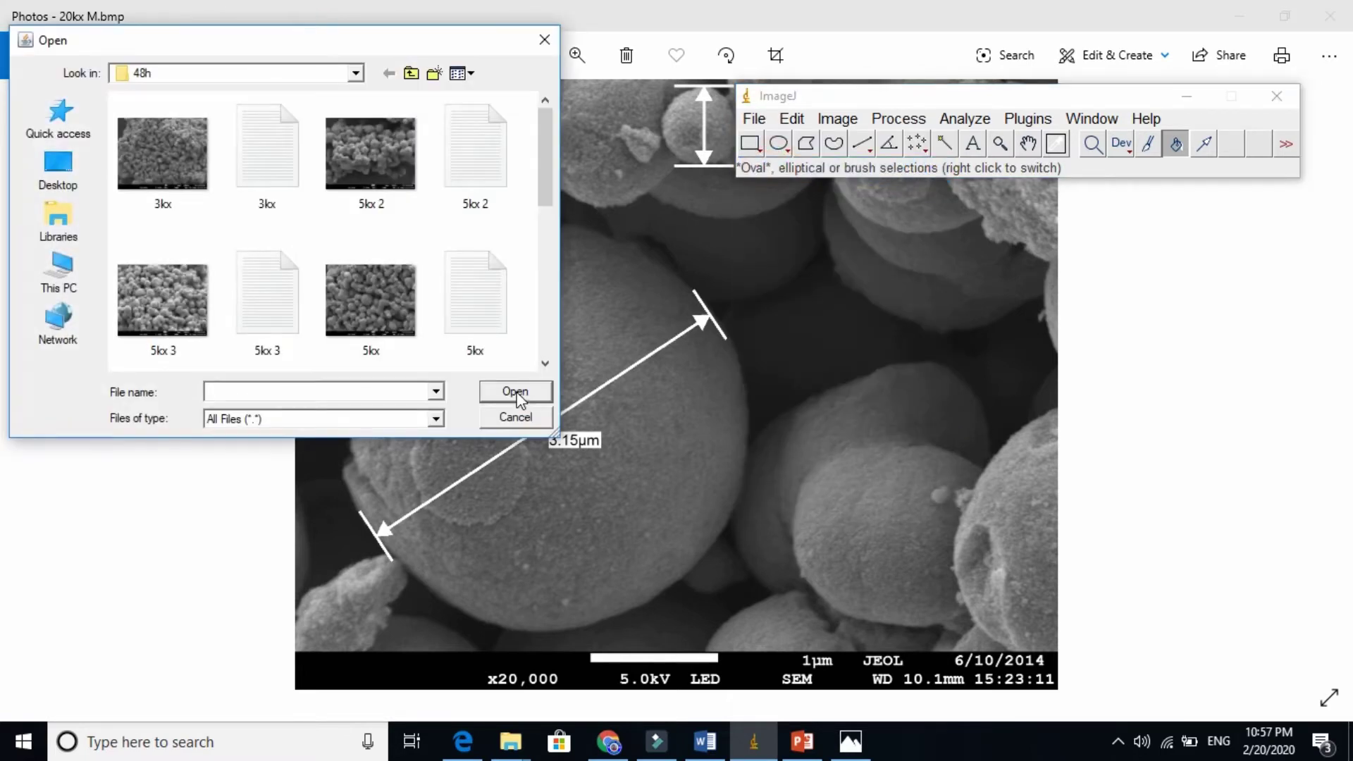
click(542, 179)
drag(543, 179, 543, 278)
Open 20kx M.bmp, close the Photos viewer and move the image window up and right
double_click(383, 303)
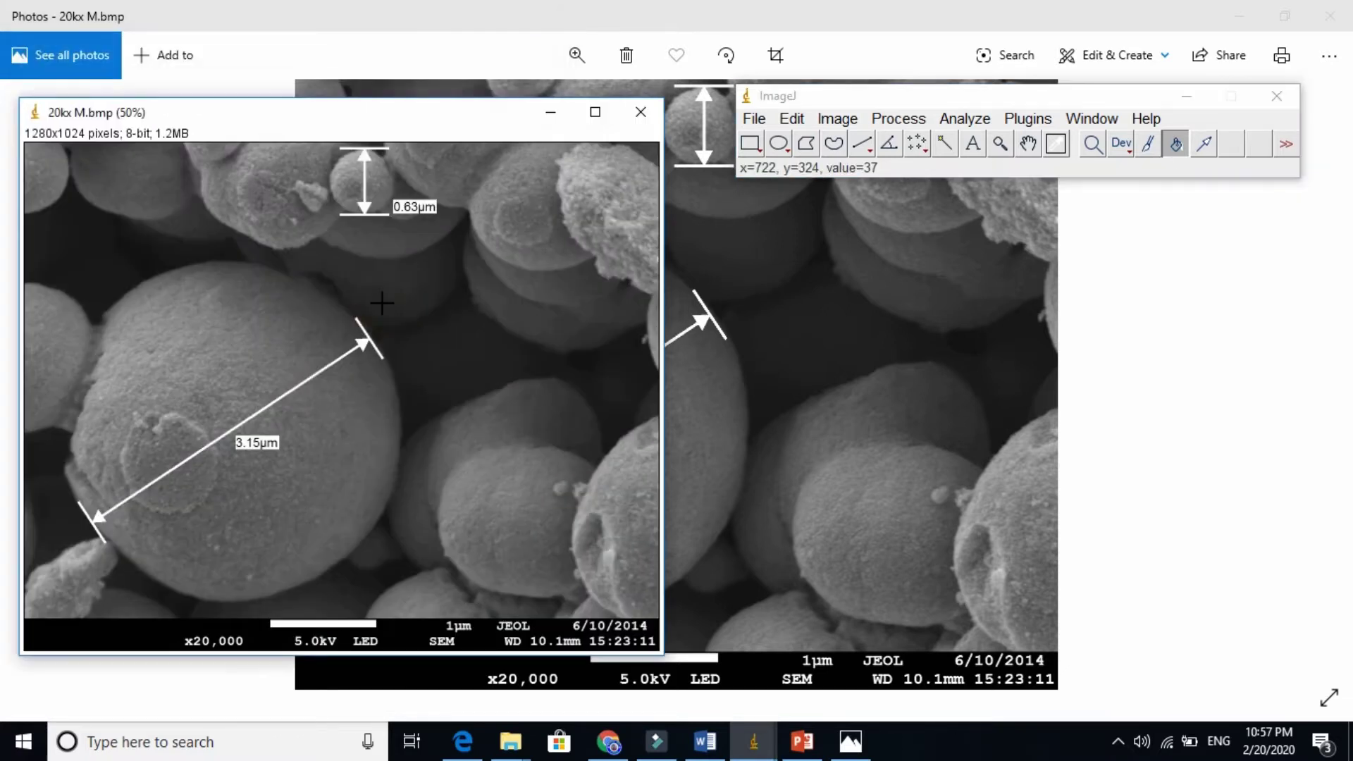
click(1329, 16)
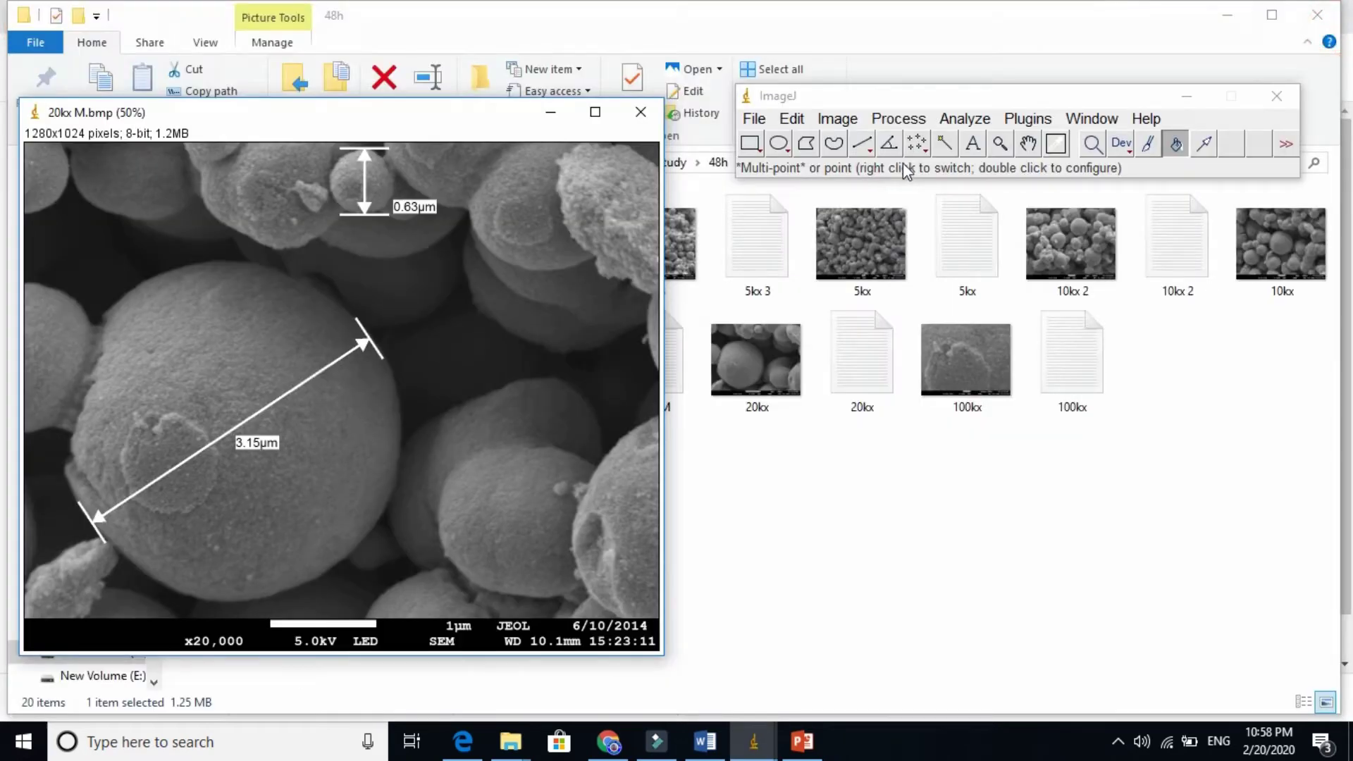
click(502, 124)
drag(503, 124, 595, 85)
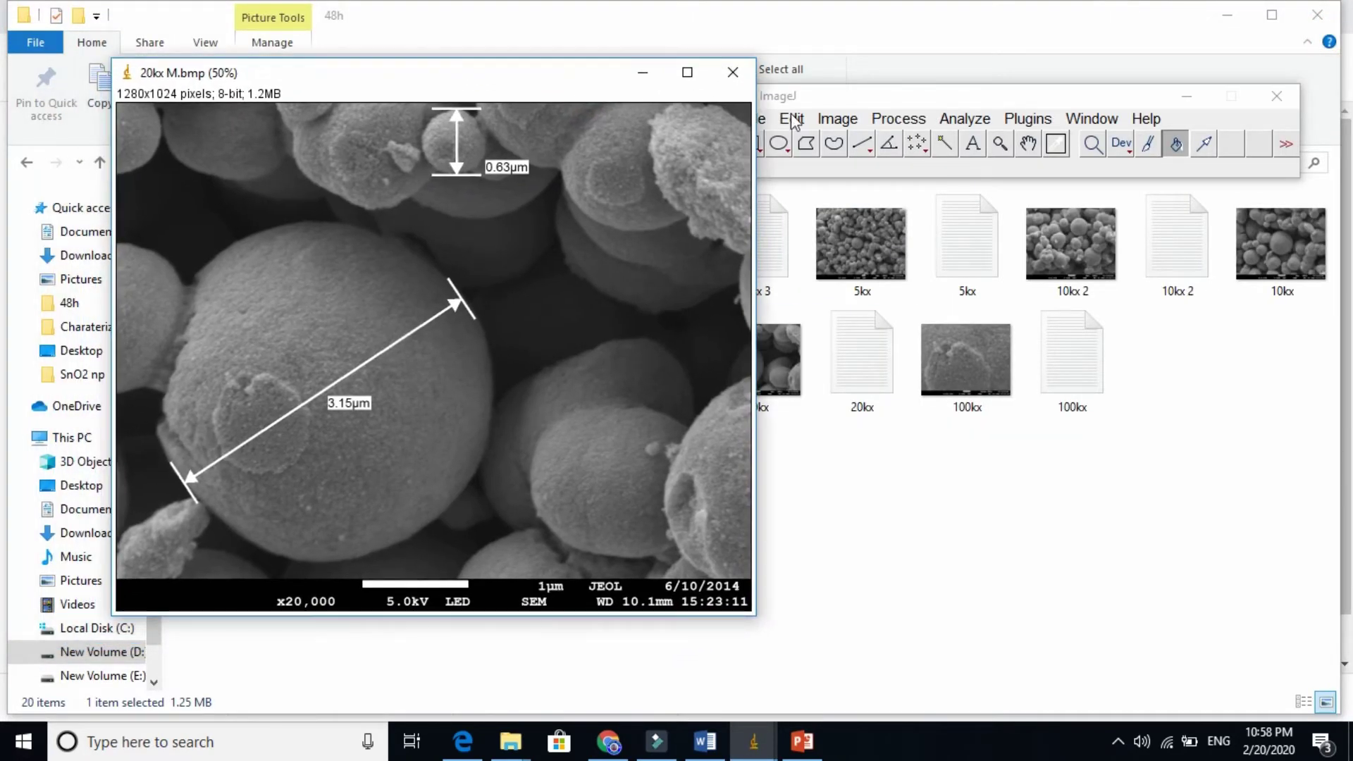
Draw a straight line along the 1µm scale bar, then bring the main ImageJ window forward
click(861, 145)
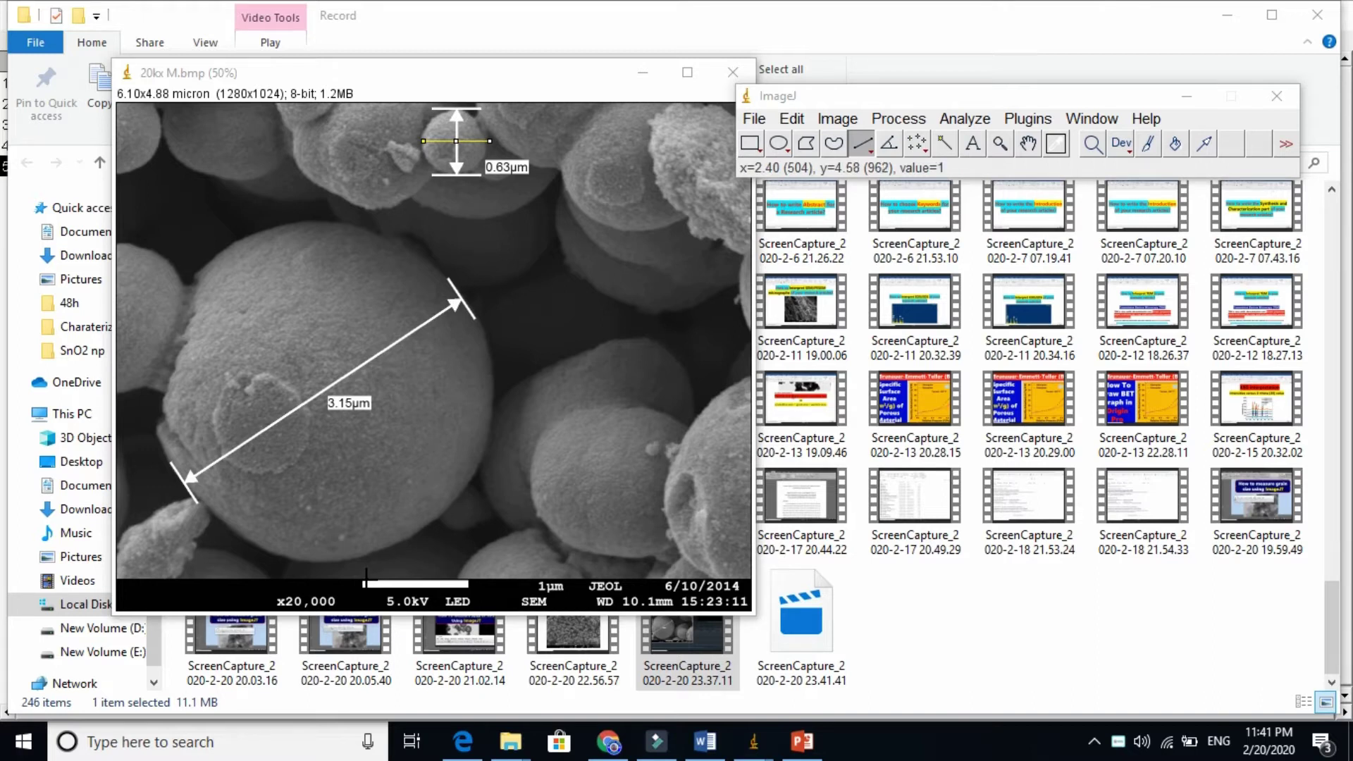
drag(365, 582, 470, 581)
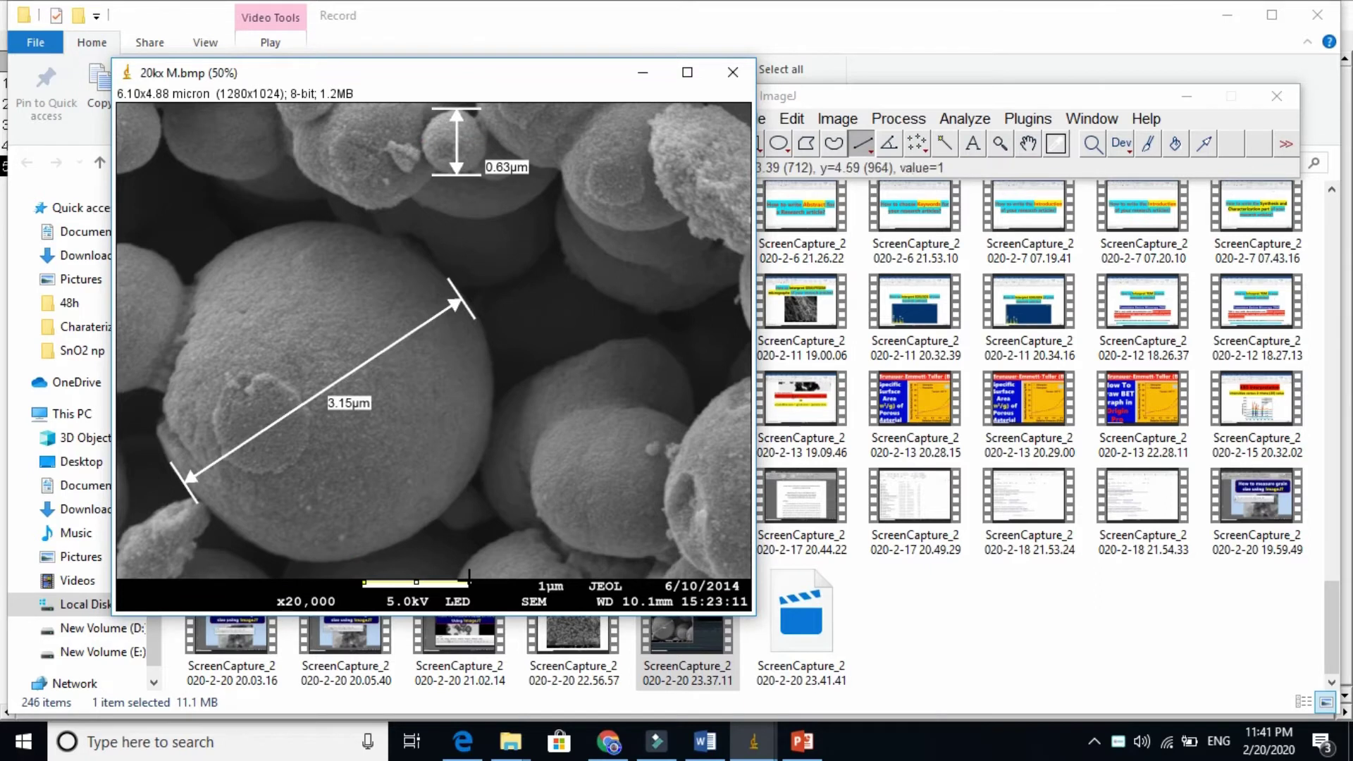
click(754, 743)
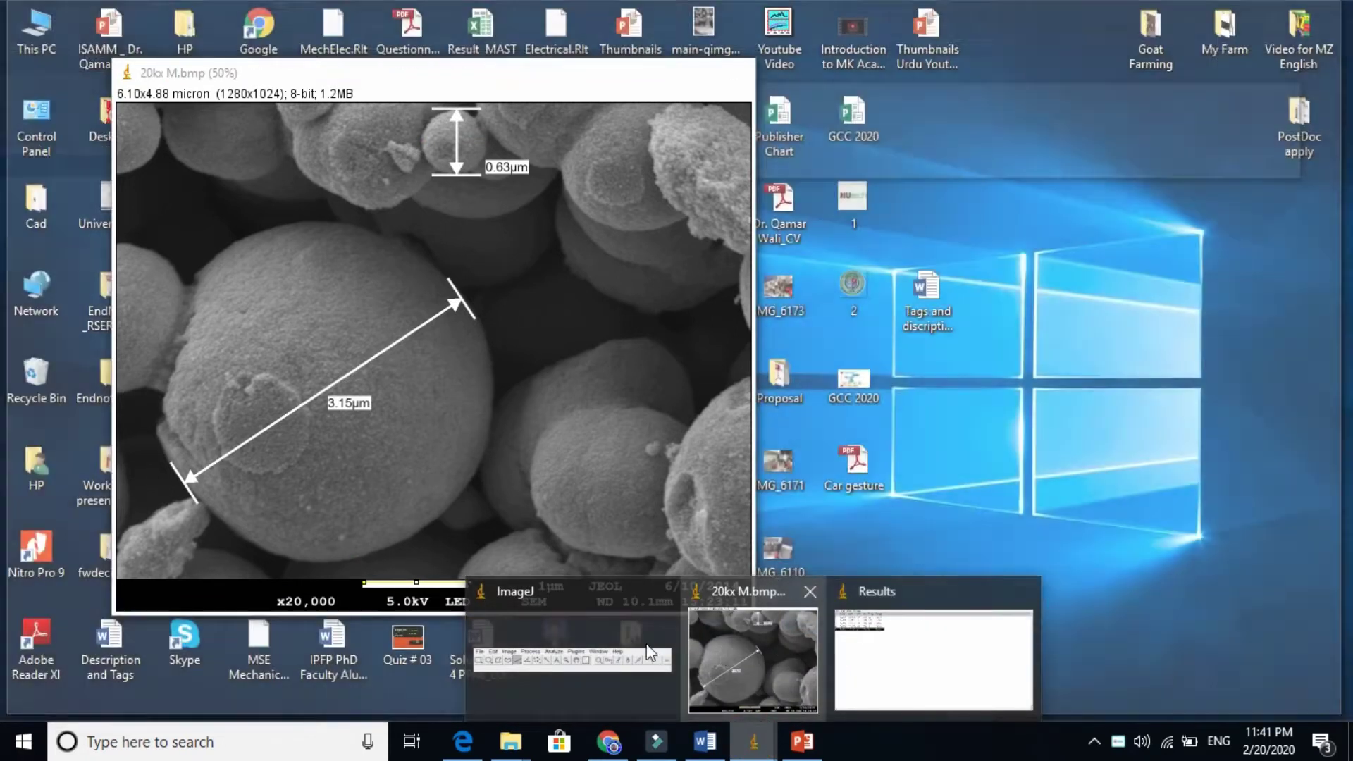
click(632, 647)
In Set Scale, change Known distance from 1.02 to 1 micron, giving 214 pixels/micron
click(965, 119)
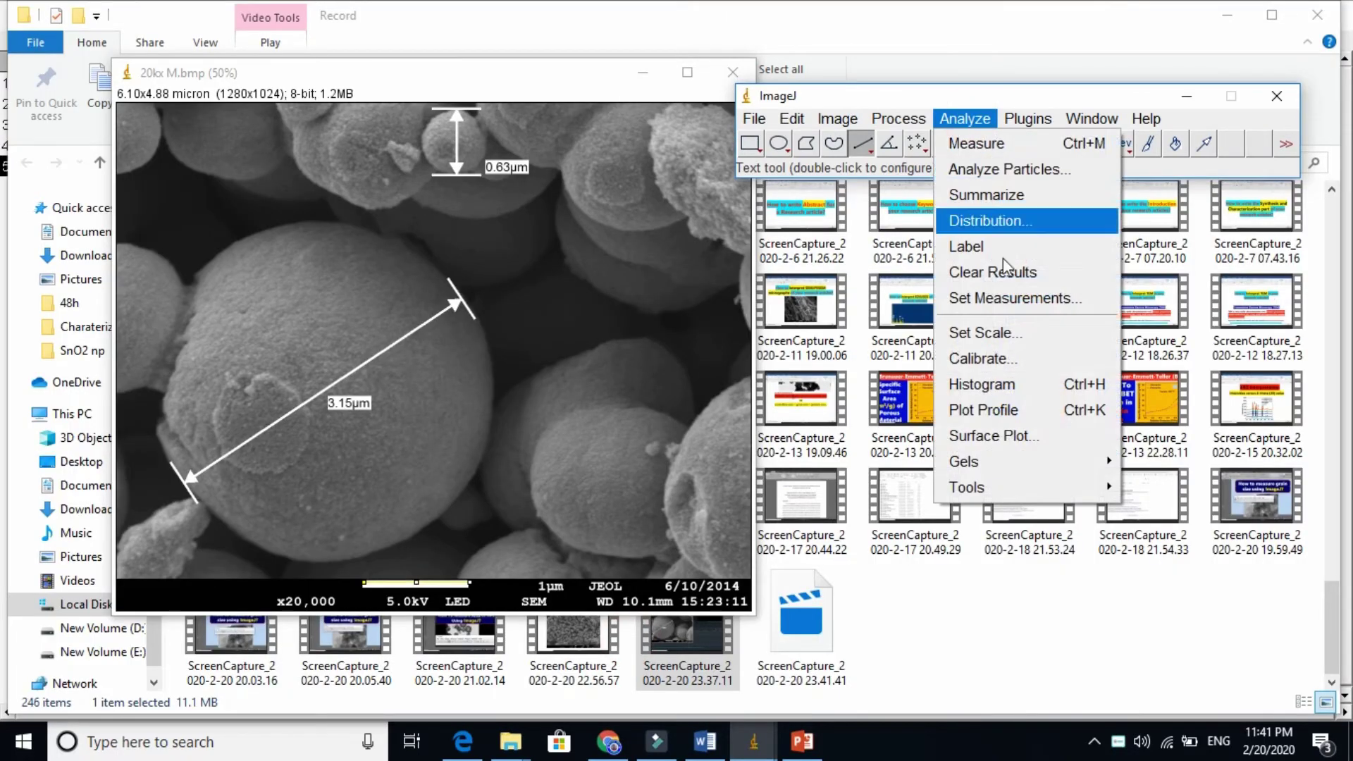
click(1010, 332)
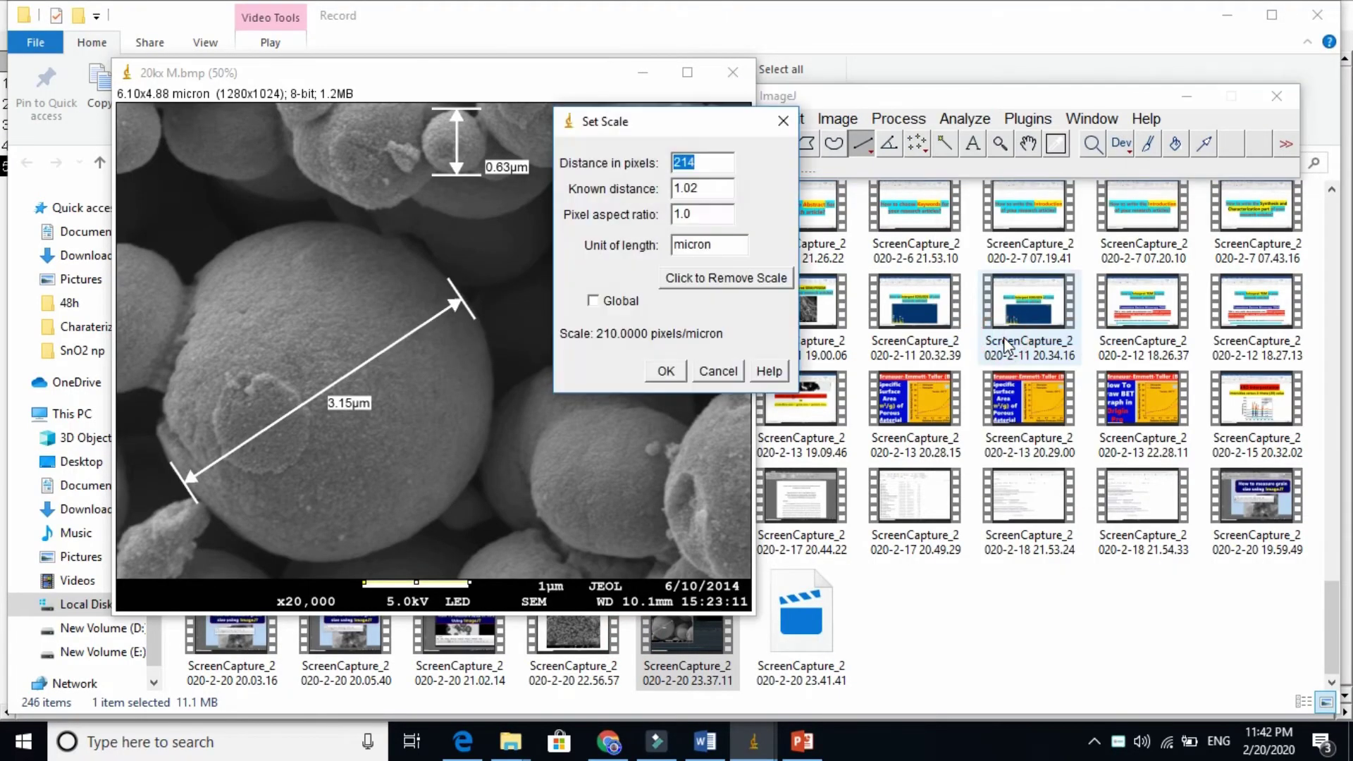
double_click(701, 189)
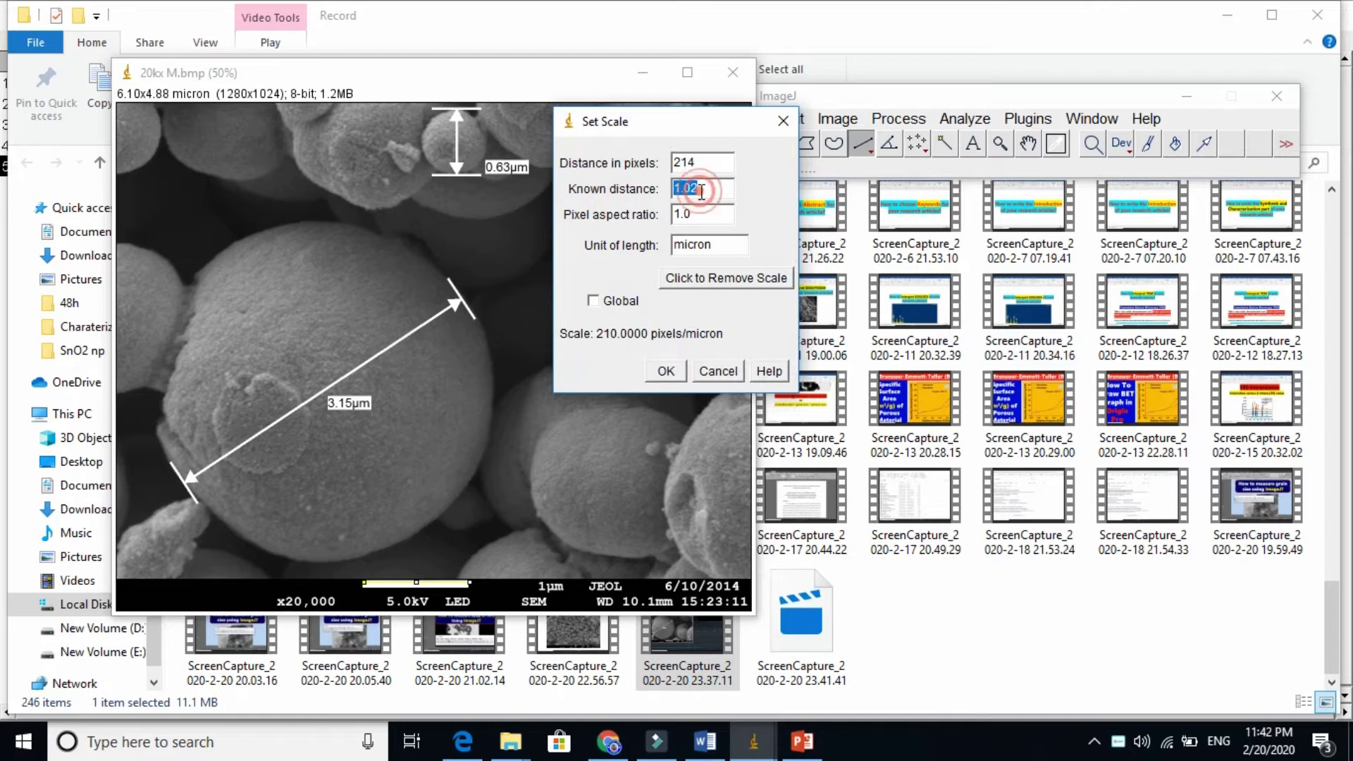
text(1)
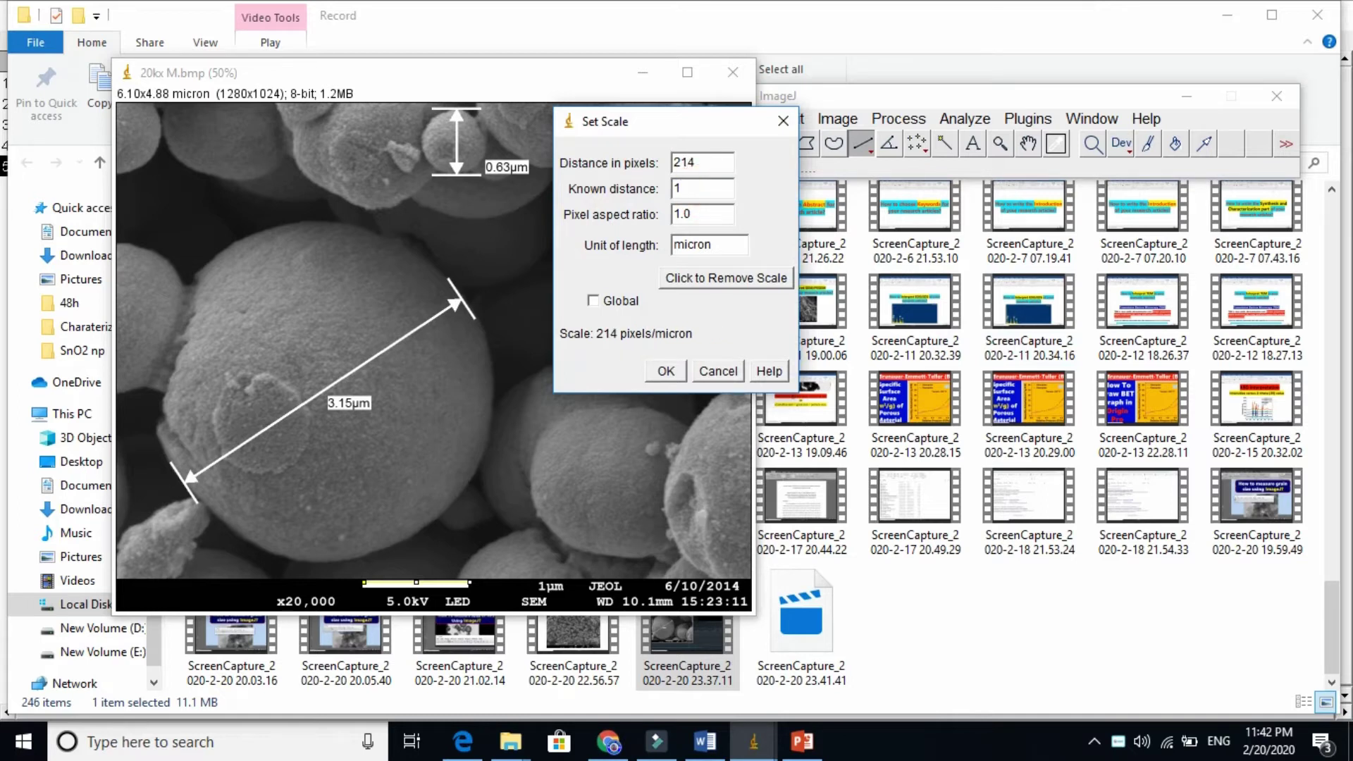
double_click(707, 245)
click(667, 372)
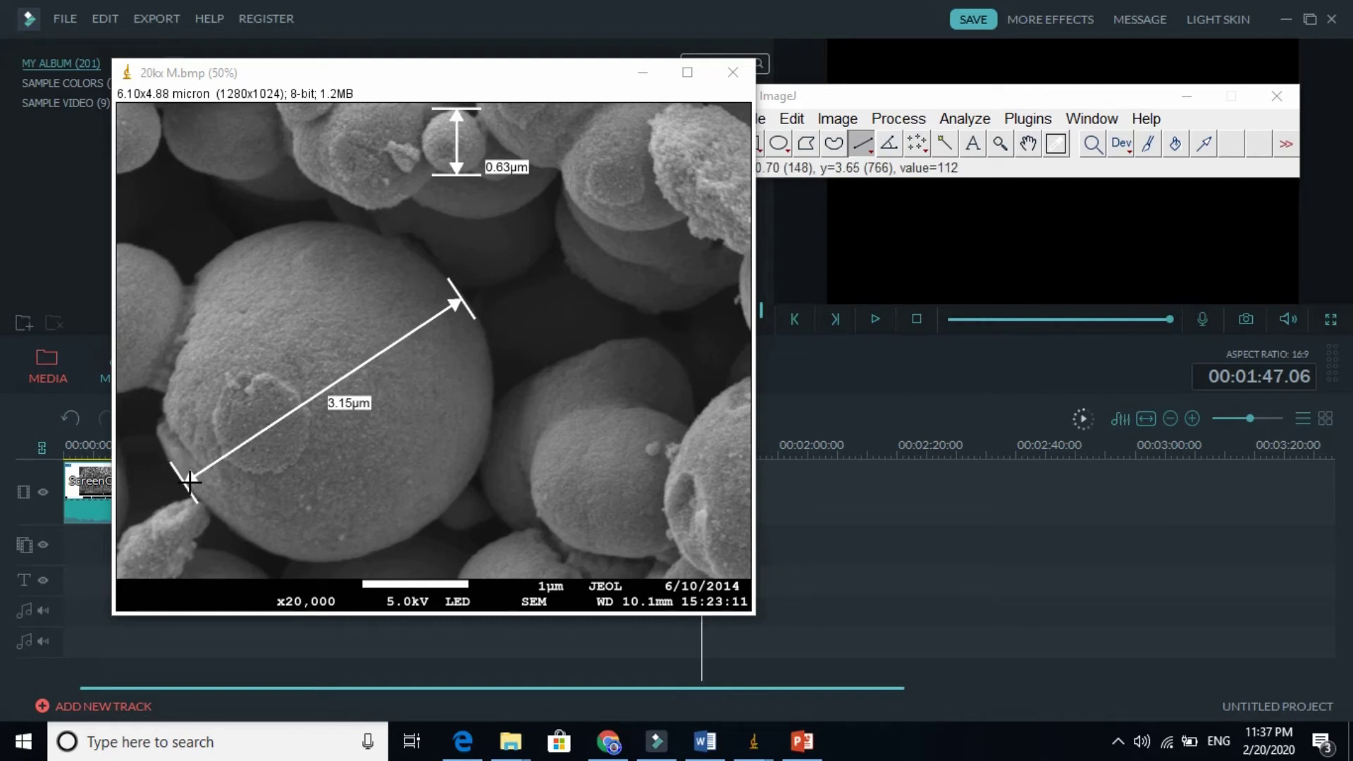
Measure a diagonal across the large sphere (length 3.125 at 45°), then return to the image
drag(187, 482, 416, 360)
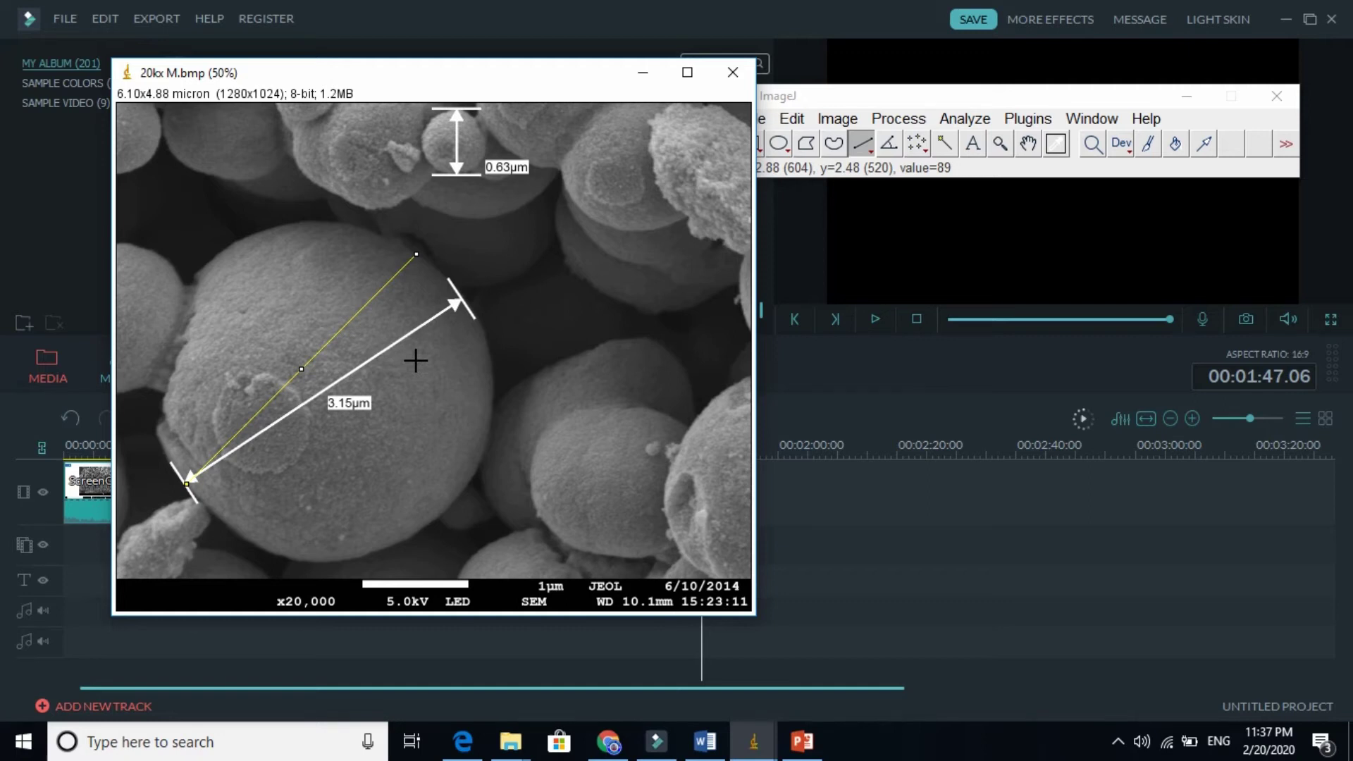
key(ctrl+m)
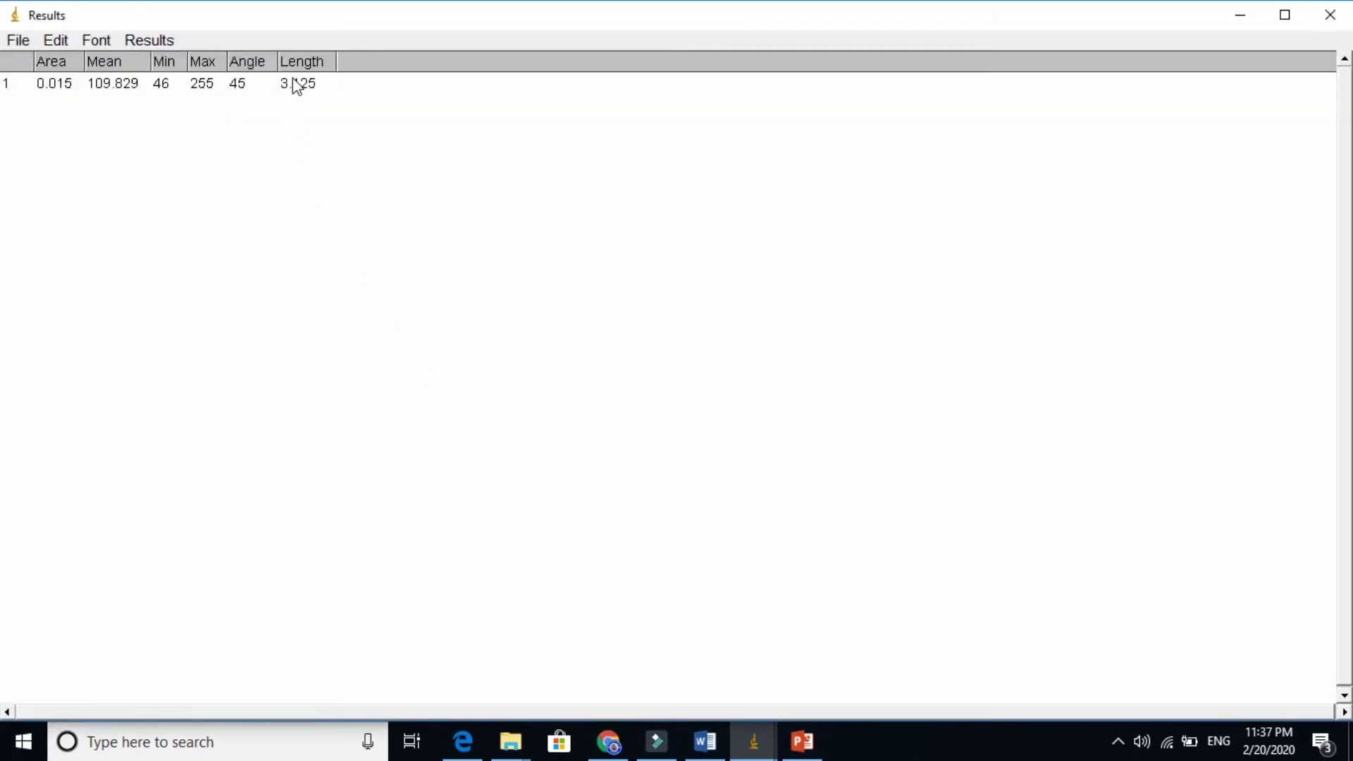
click(301, 88)
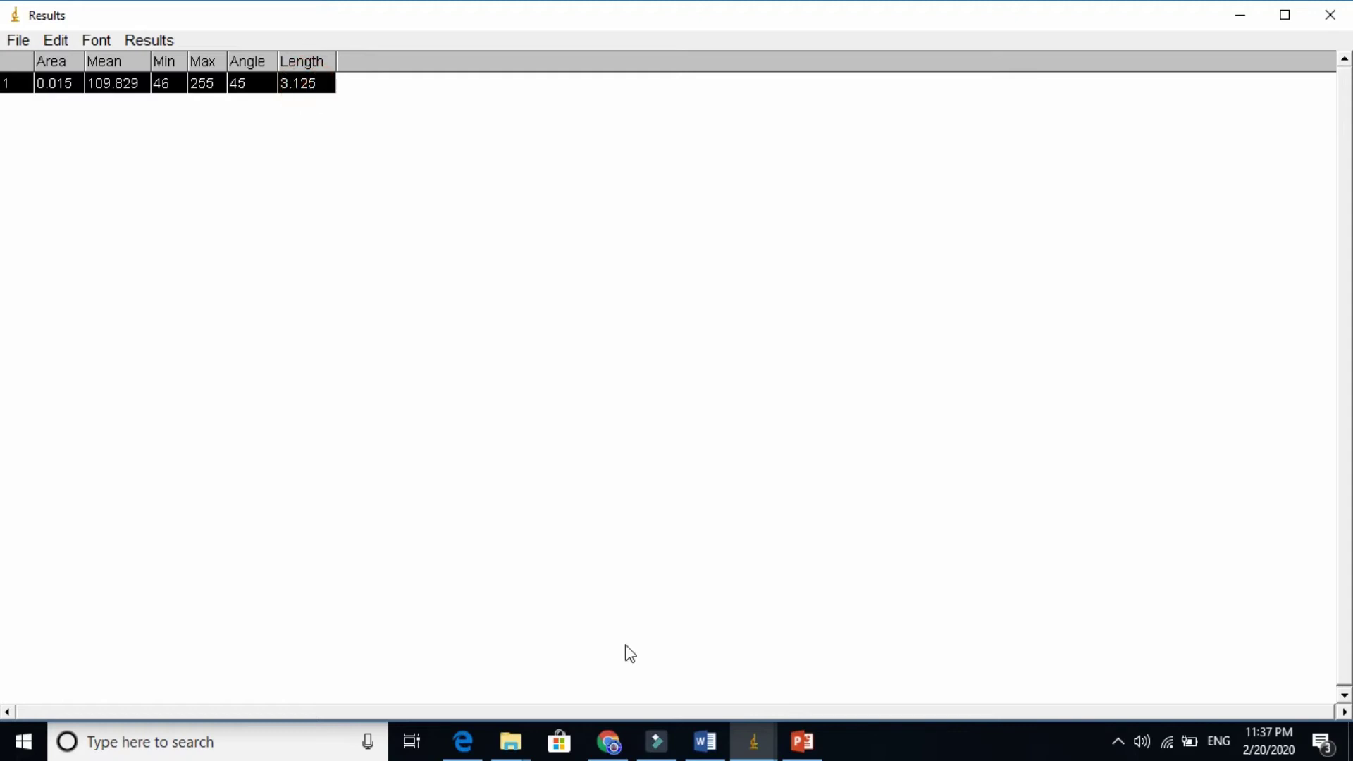
click(752, 744)
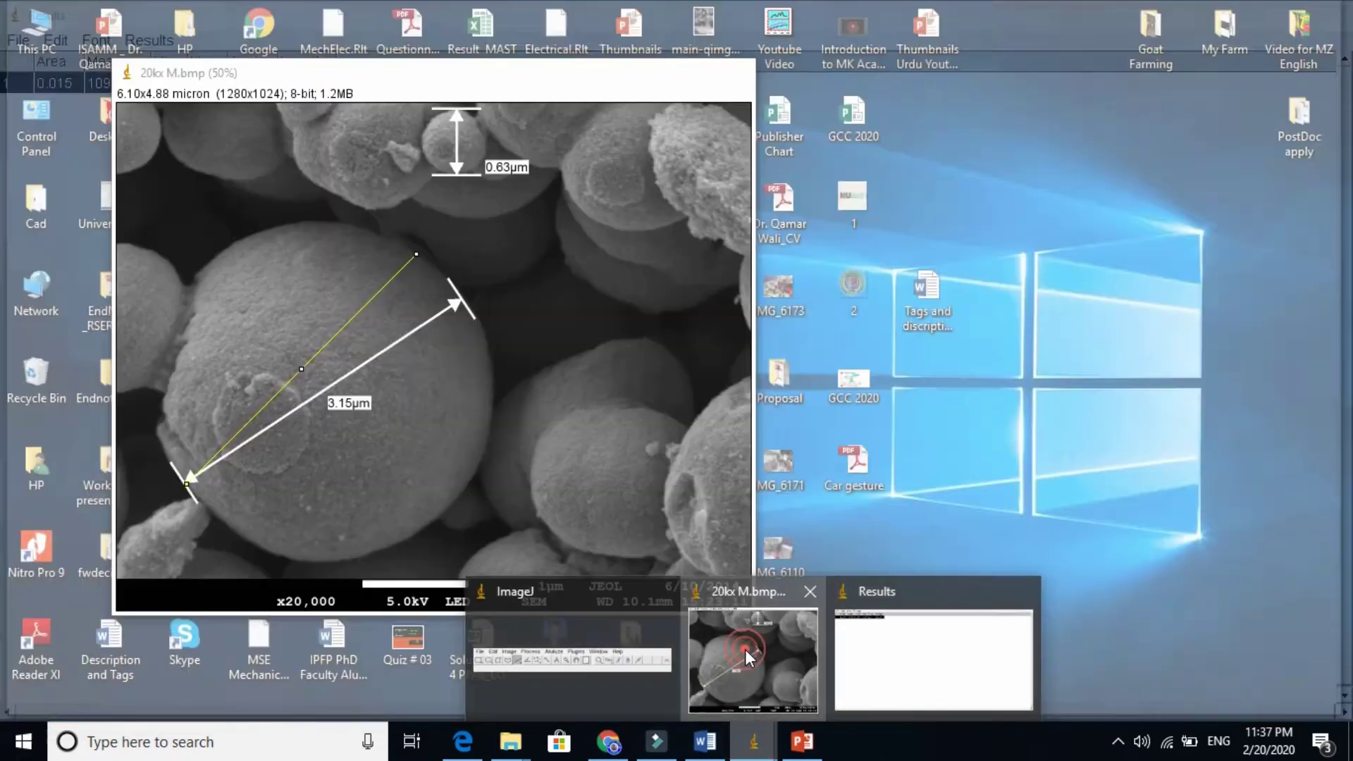
click(746, 650)
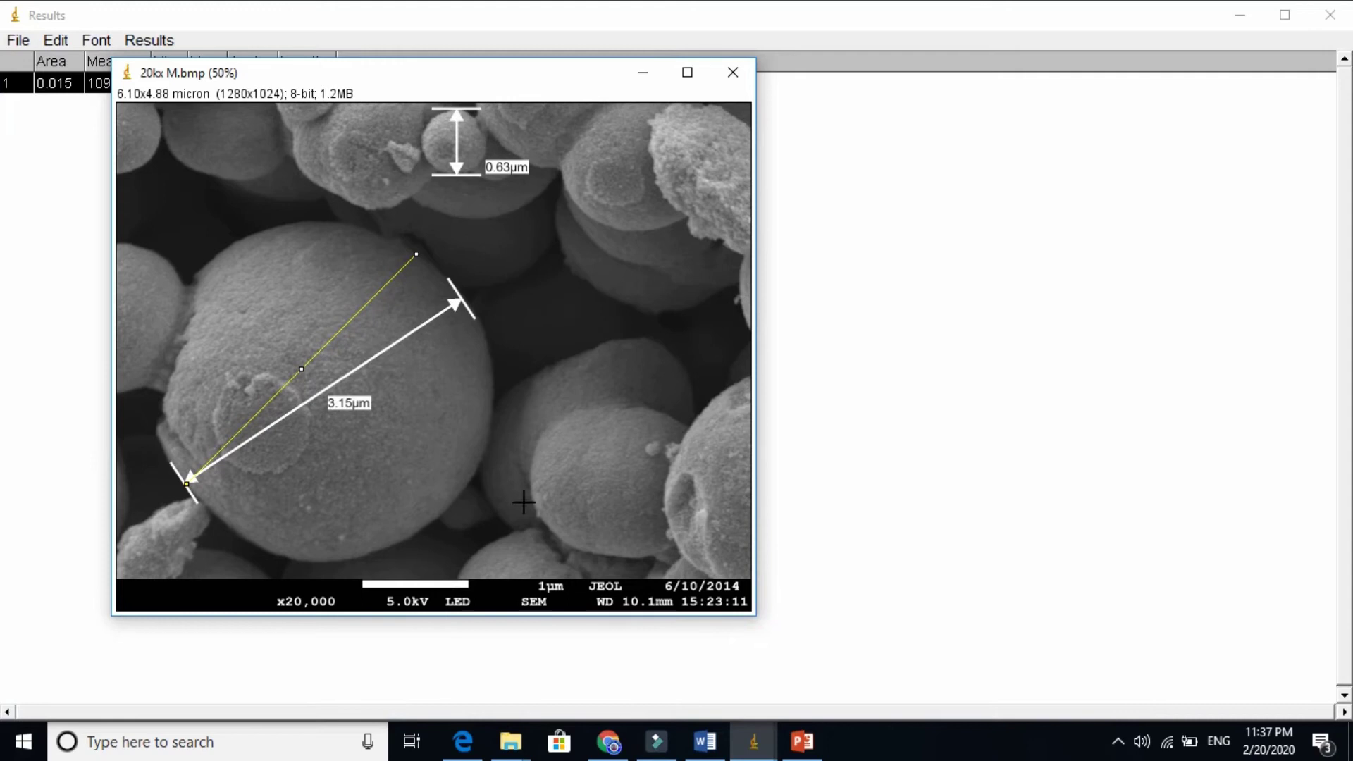
click(752, 743)
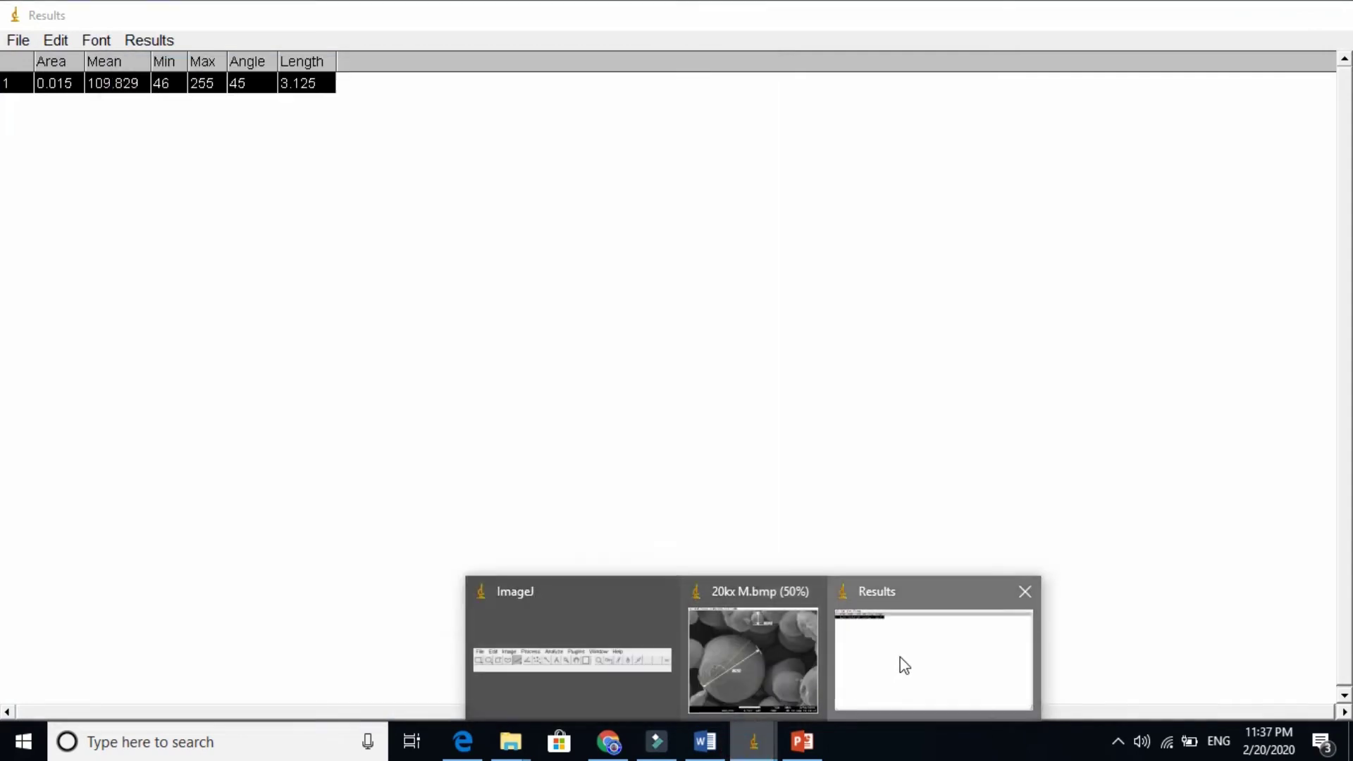
click(900, 658)
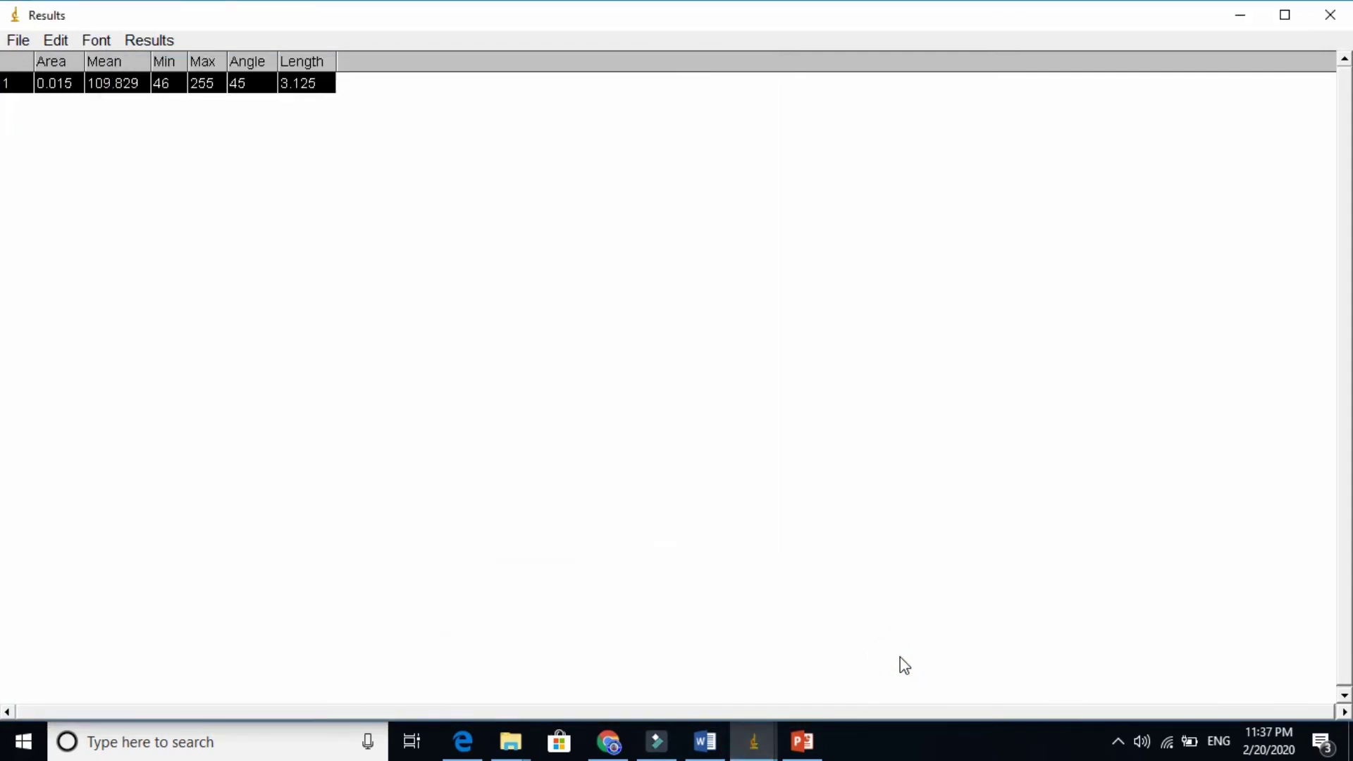
click(733, 752)
click(717, 640)
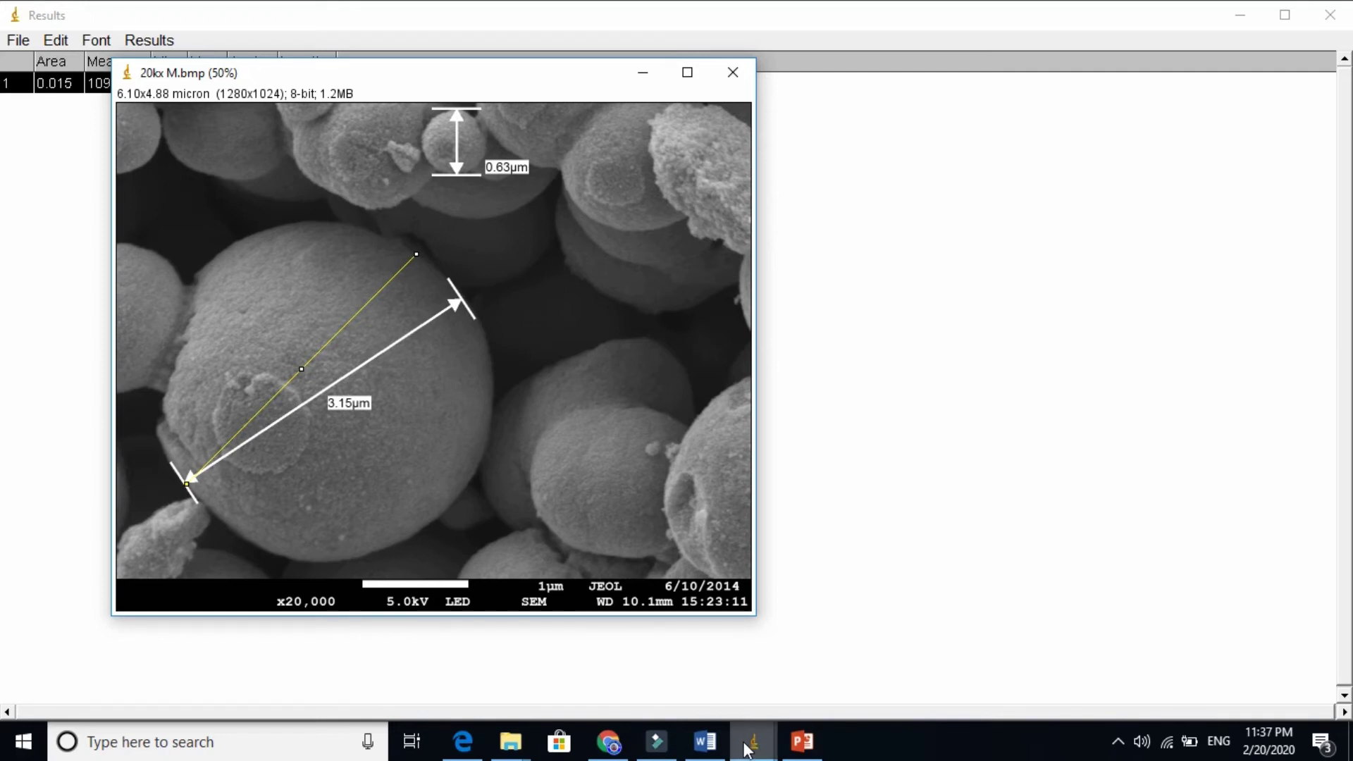
Measure the sphere's upper-left to lower-right diagonal, adding row 2: length 3.206 at -45°
mouse_move(747, 750)
click(740, 645)
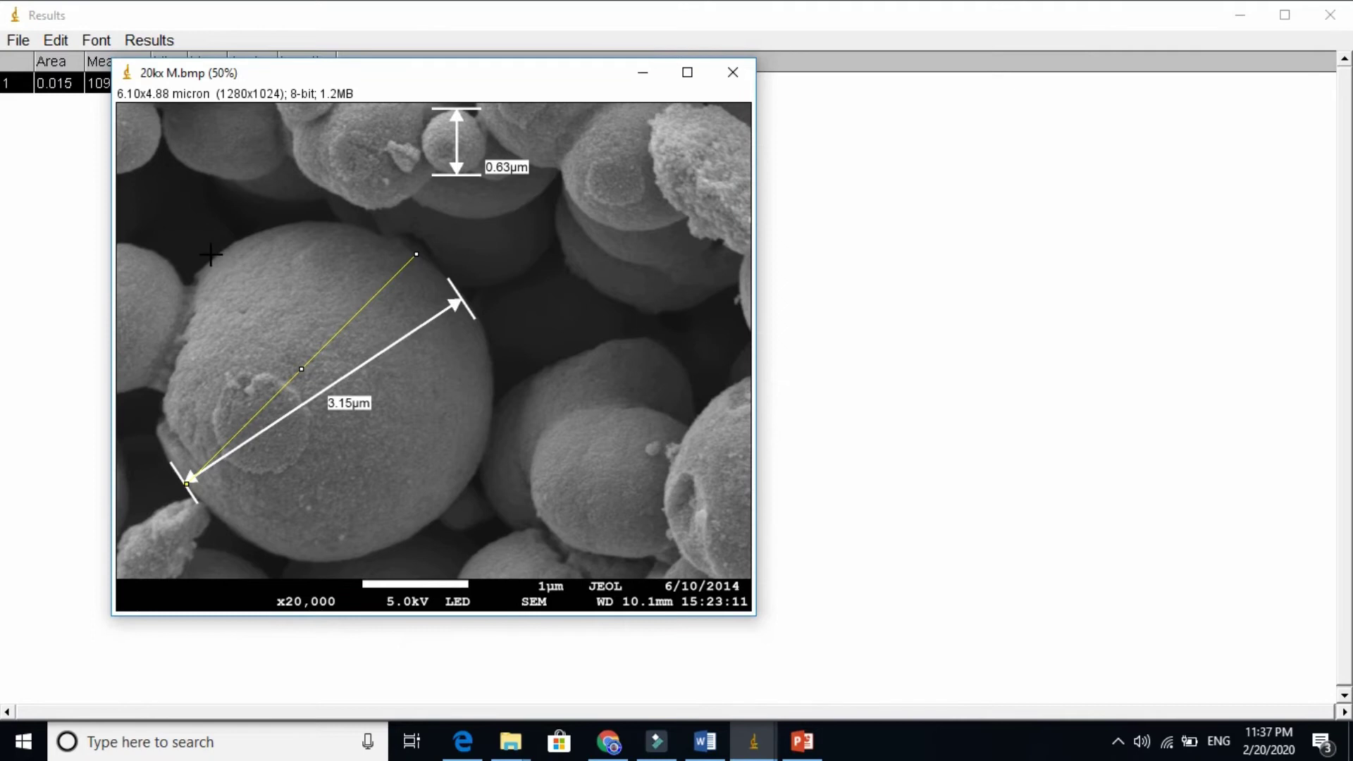
drag(210, 261, 397, 446)
drag(400, 538, 445, 582)
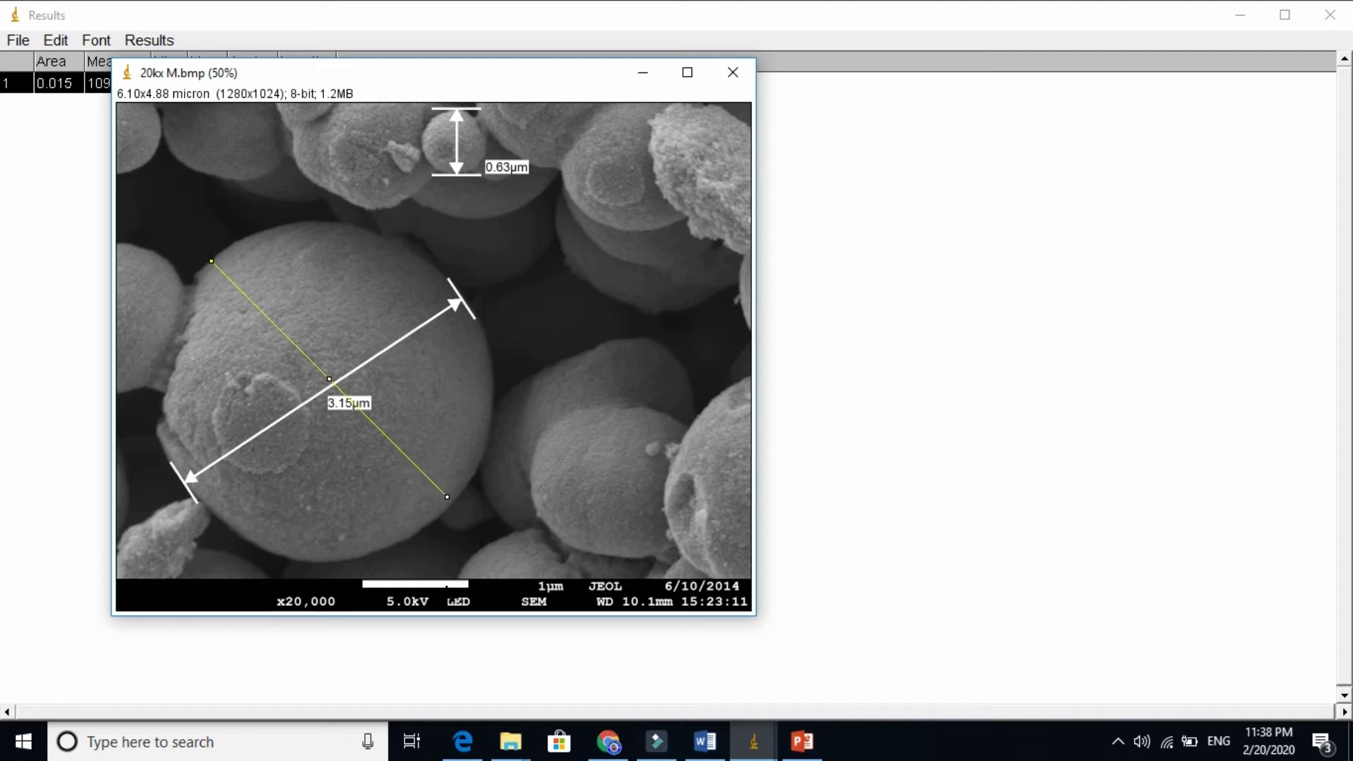
key(ctrl+m)
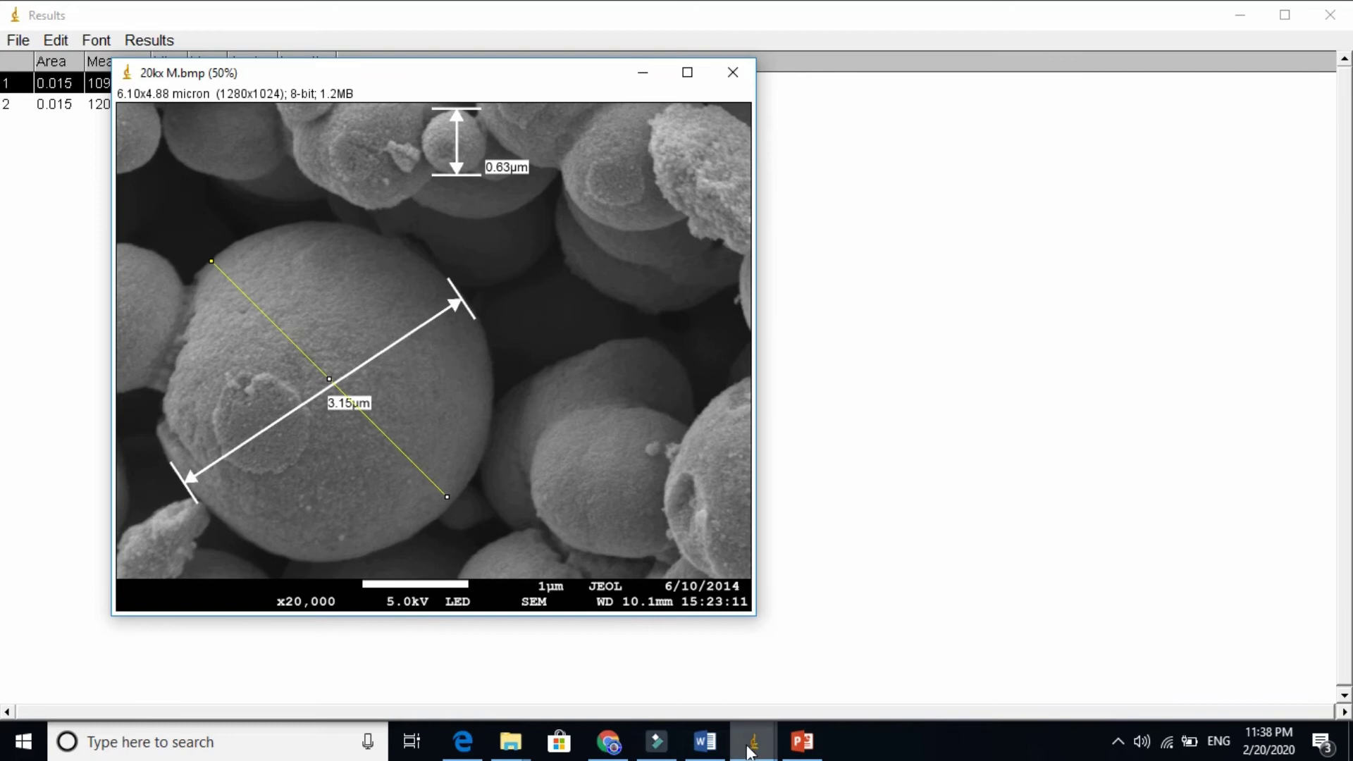
mouse_move(750, 753)
click(929, 645)
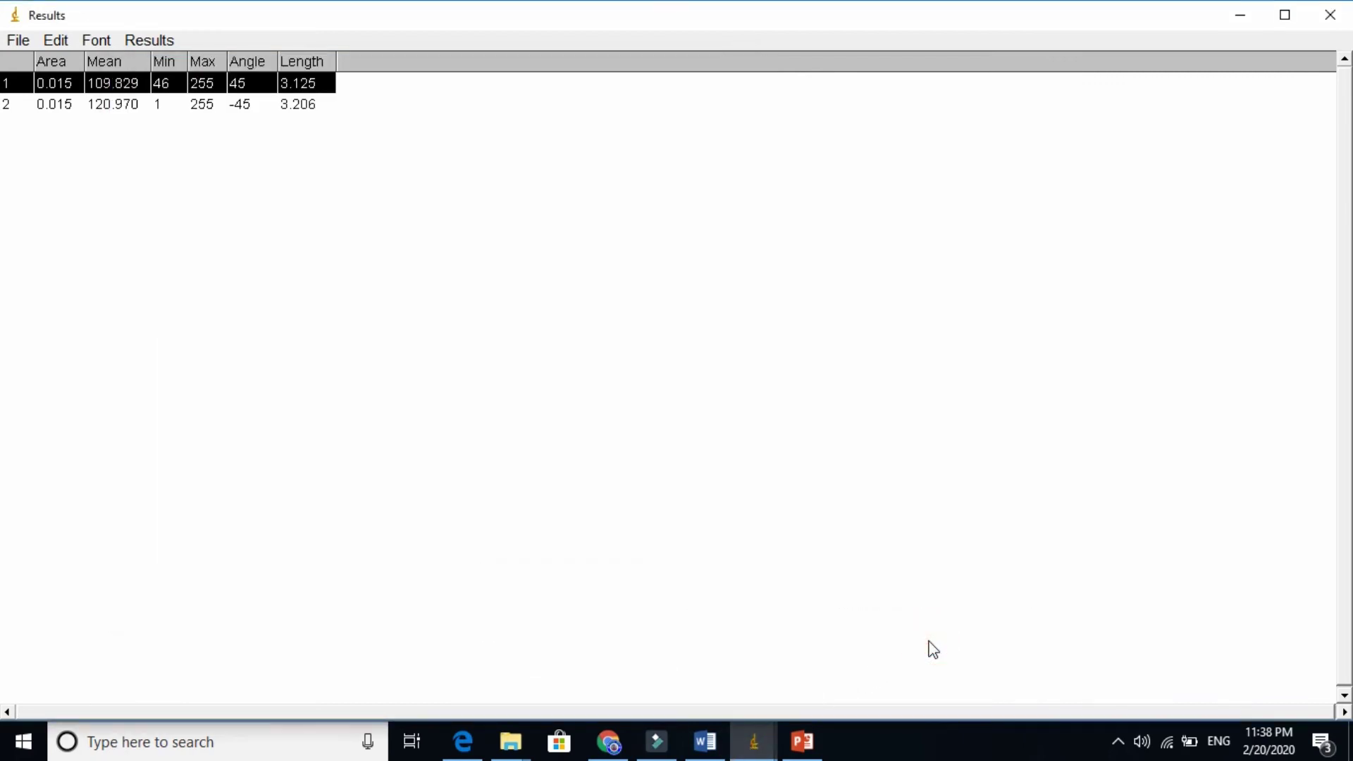
click(299, 107)
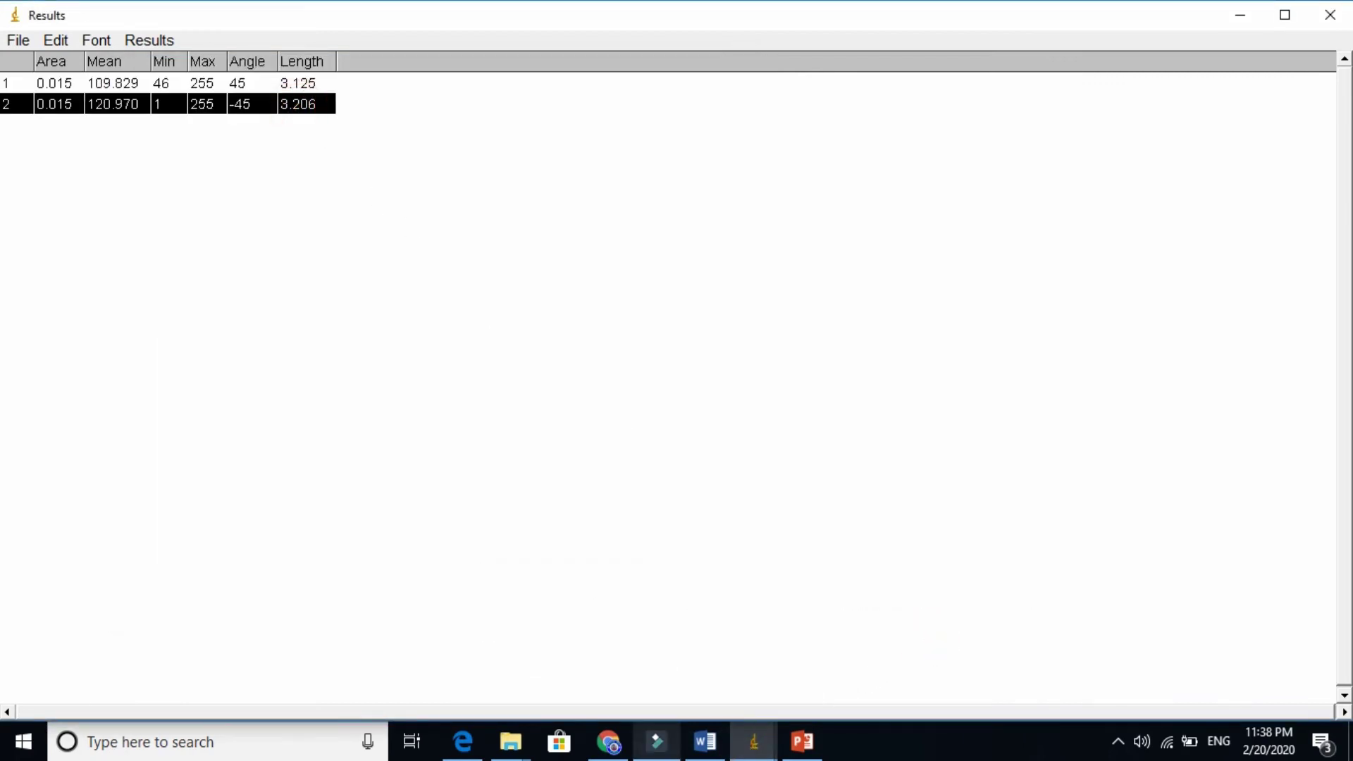
click(751, 749)
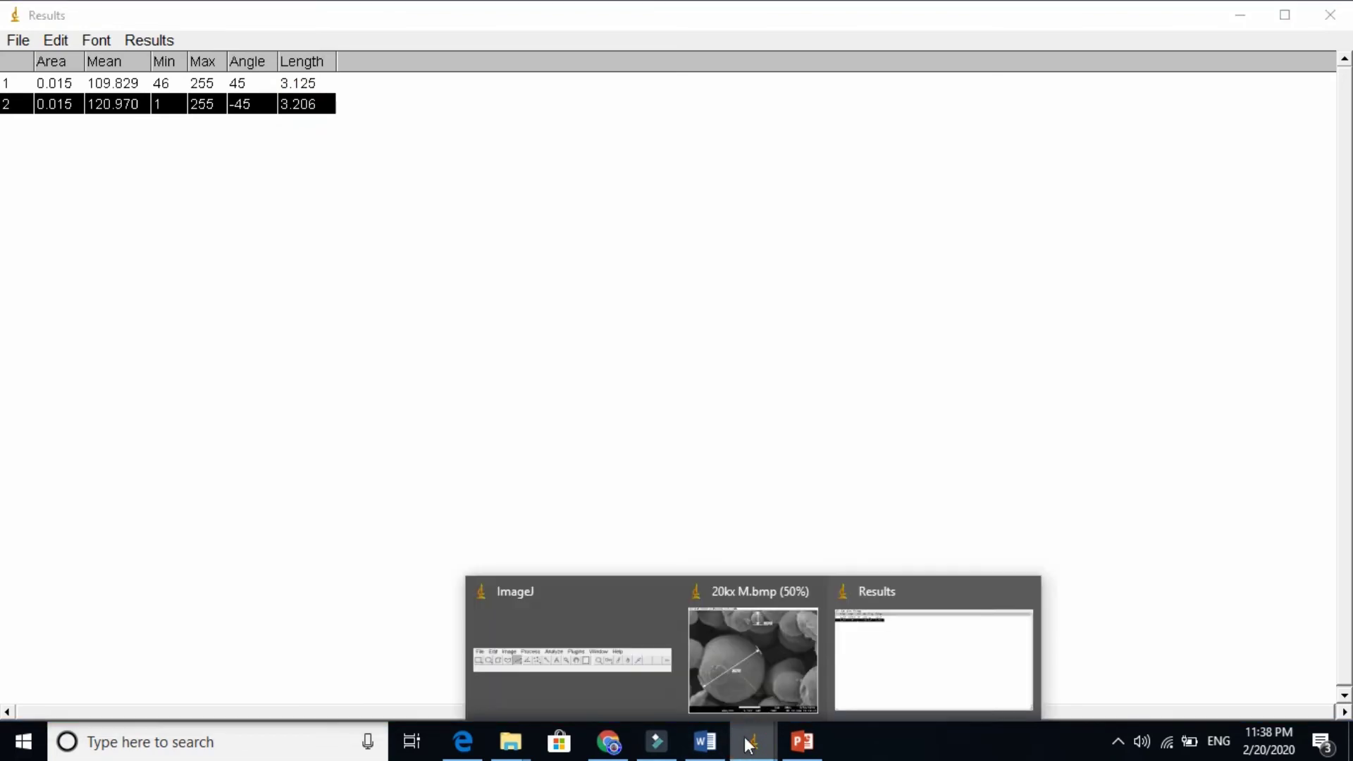
click(725, 618)
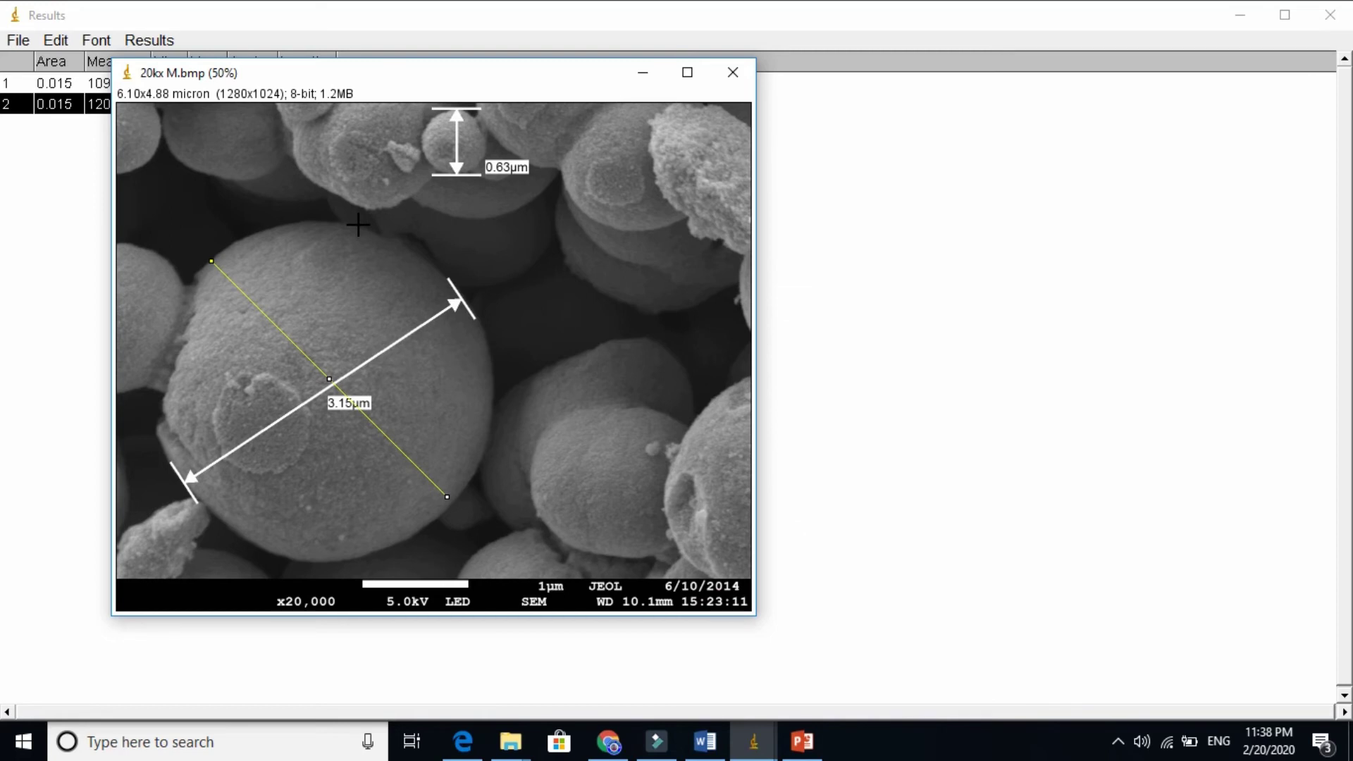
Measure a vertical line across the large sphere, adding row 3: length 3.162 at -90°
drag(358, 224, 313, 553)
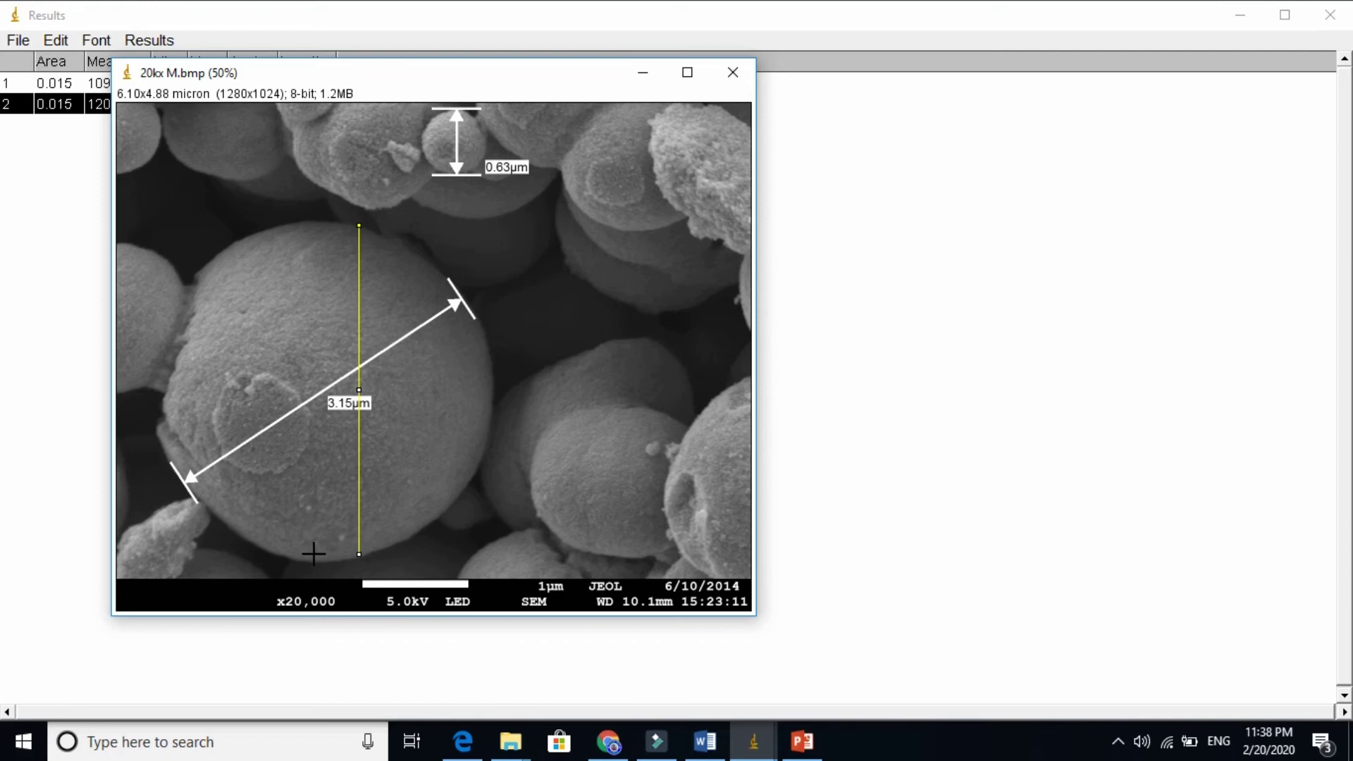
key(ctrl+m)
click(765, 753)
click(903, 674)
click(293, 128)
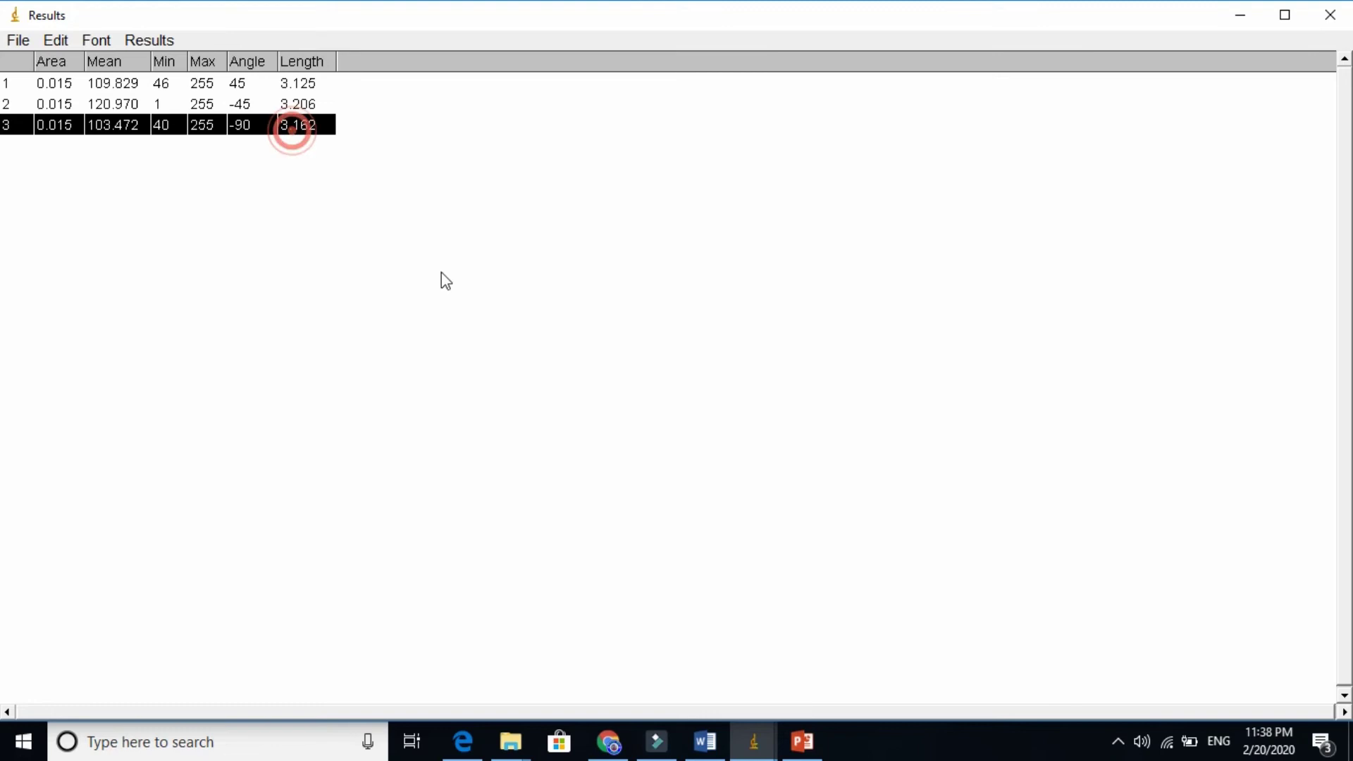
click(751, 749)
click(700, 654)
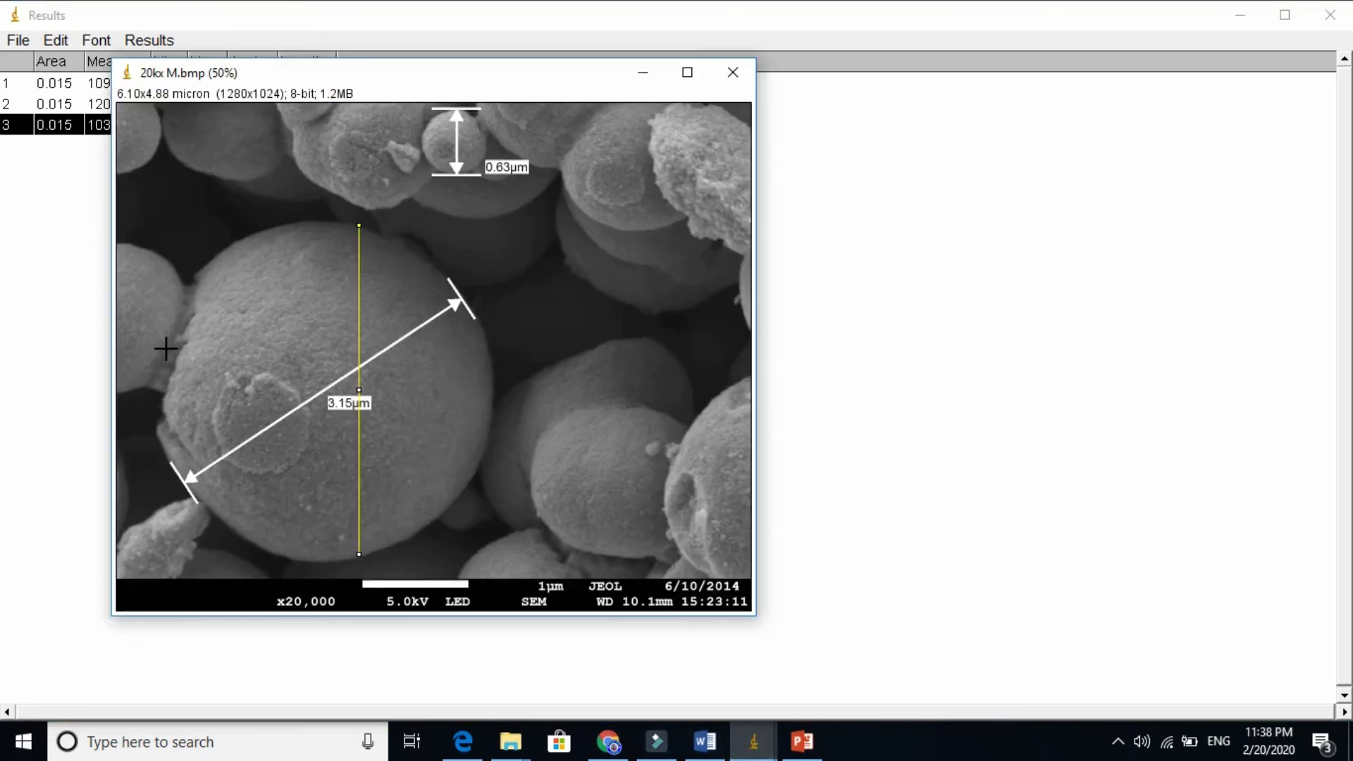
Measure a horizontal line across the large sphere, adding row 4: length 3.114 at 0°
mouse_move(167, 348)
mouse_down()
mouse_move(294, 356)
mouse_move(408, 408)
mouse_move(481, 416)
mouse_up()
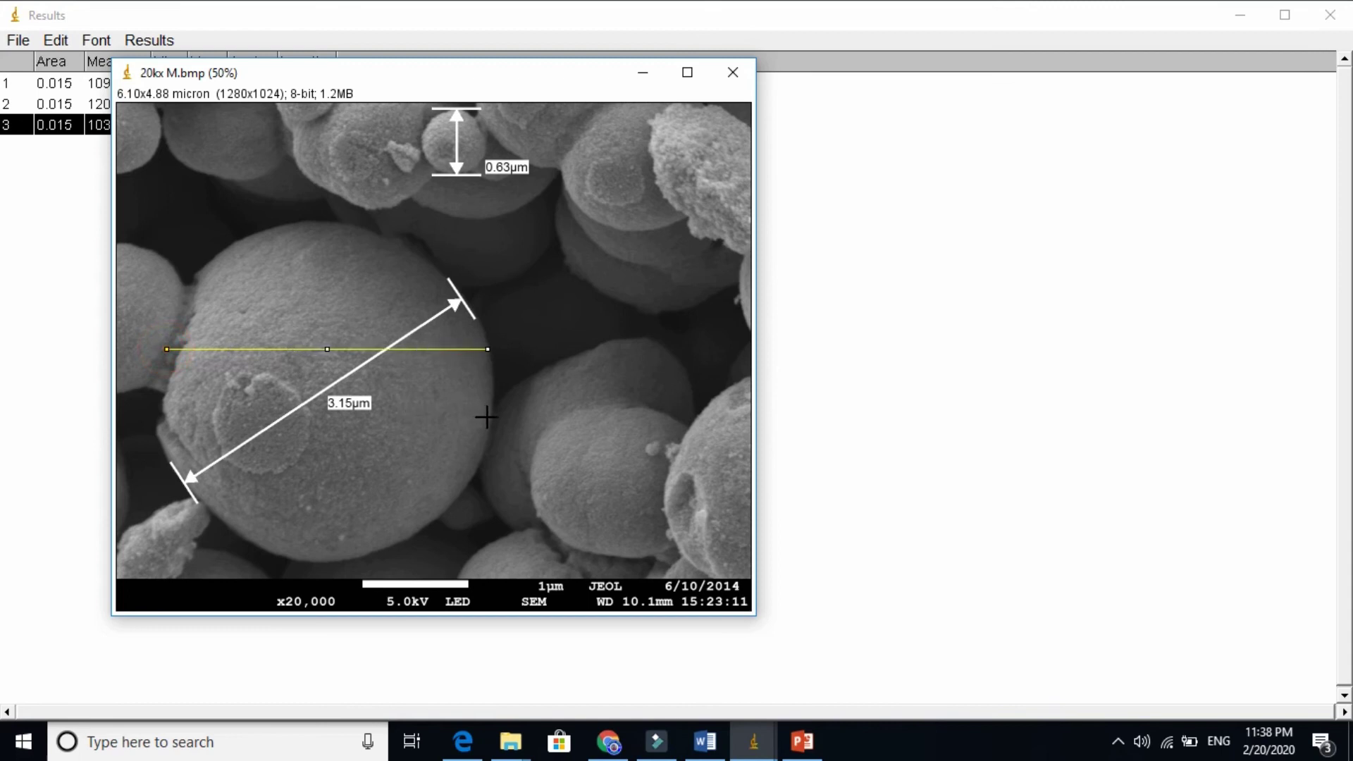
key(ctrl+m)
click(753, 742)
click(885, 680)
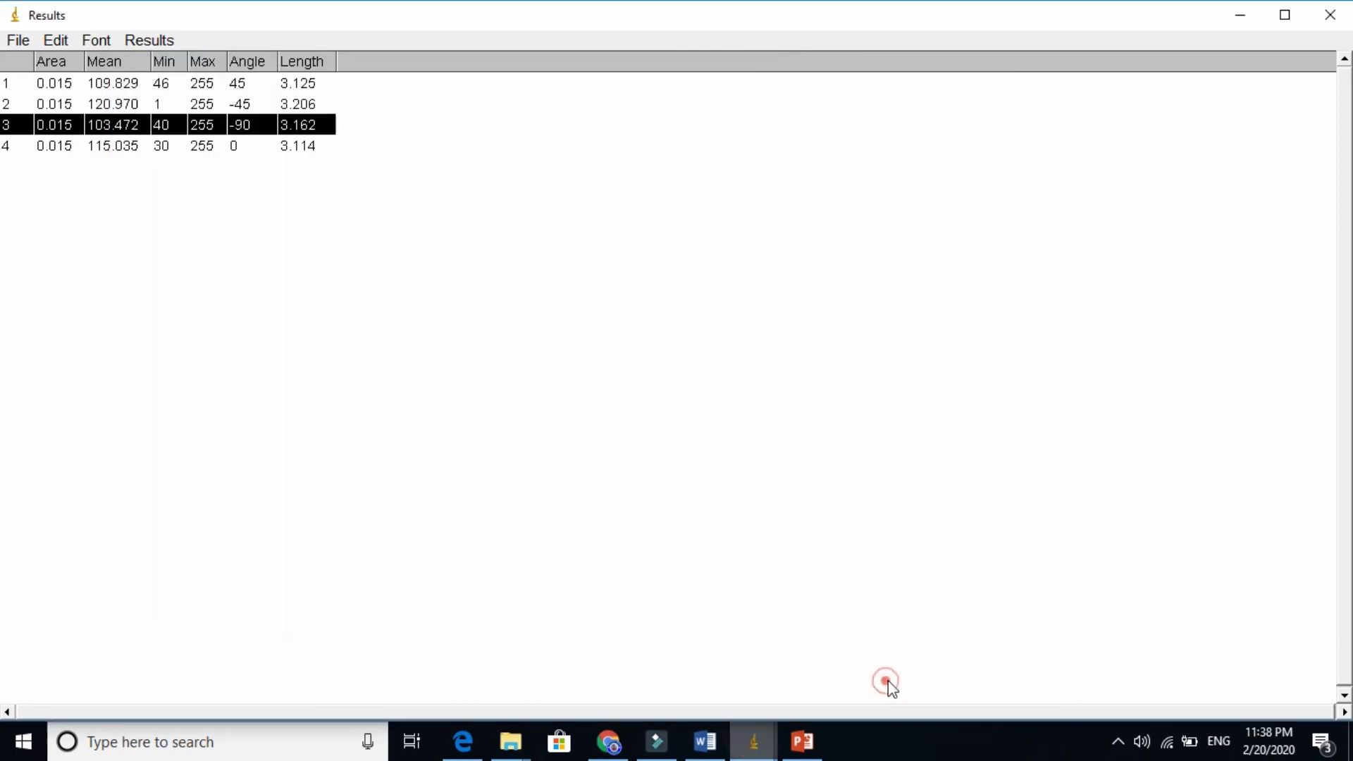
click(291, 146)
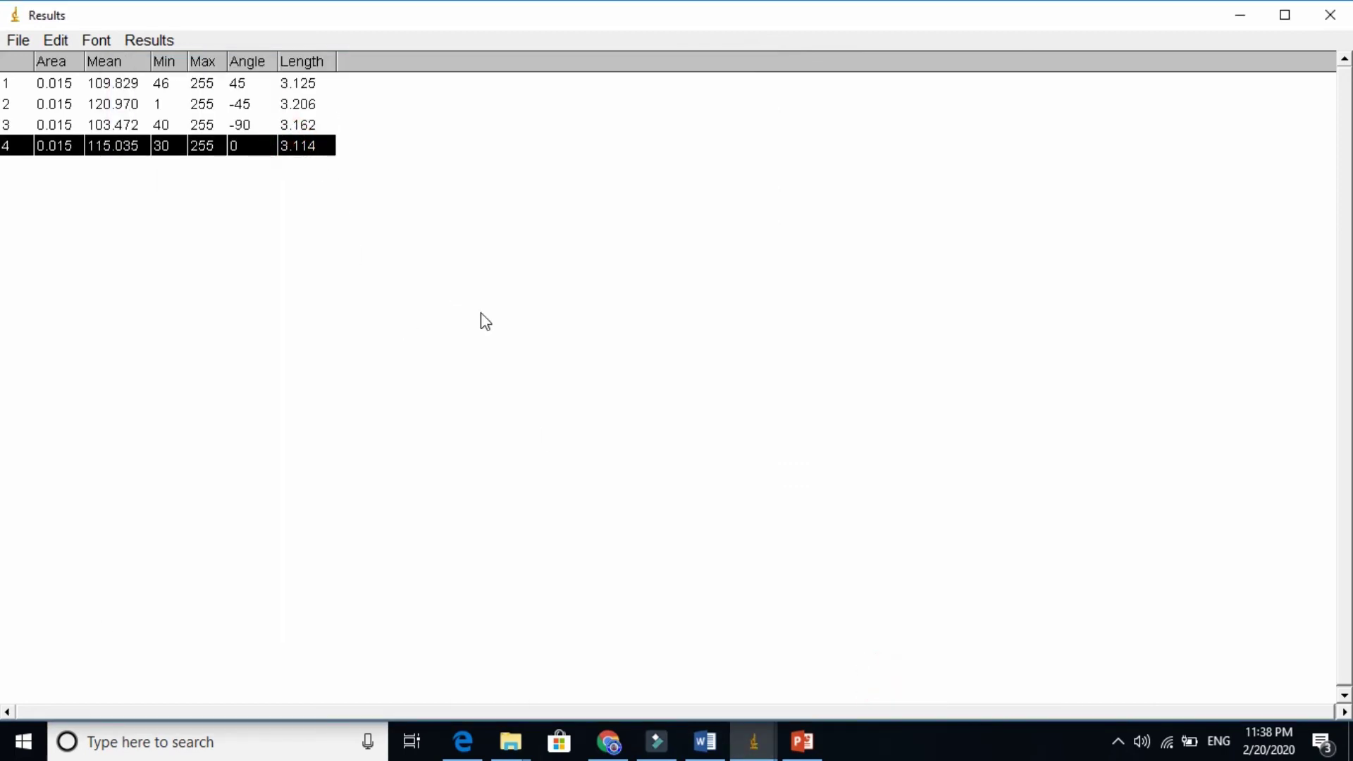
click(752, 741)
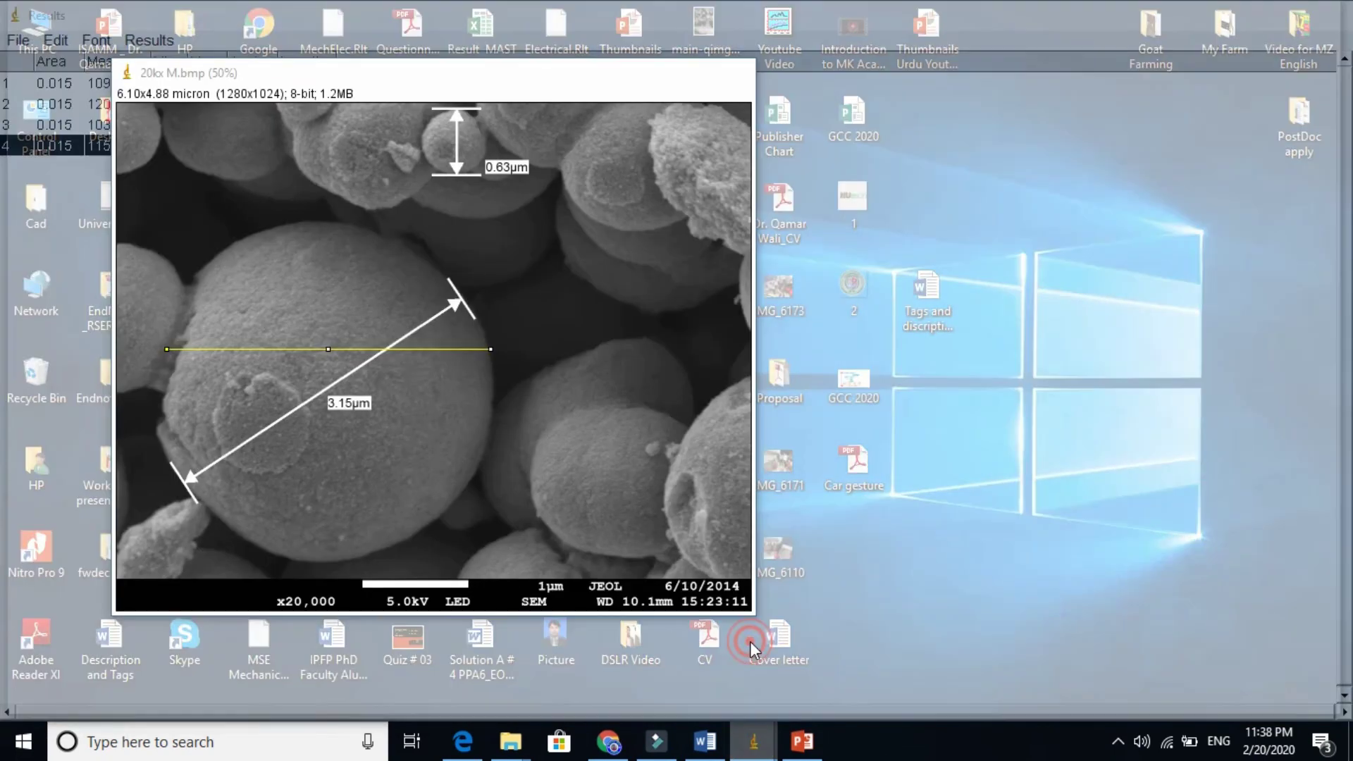
click(750, 641)
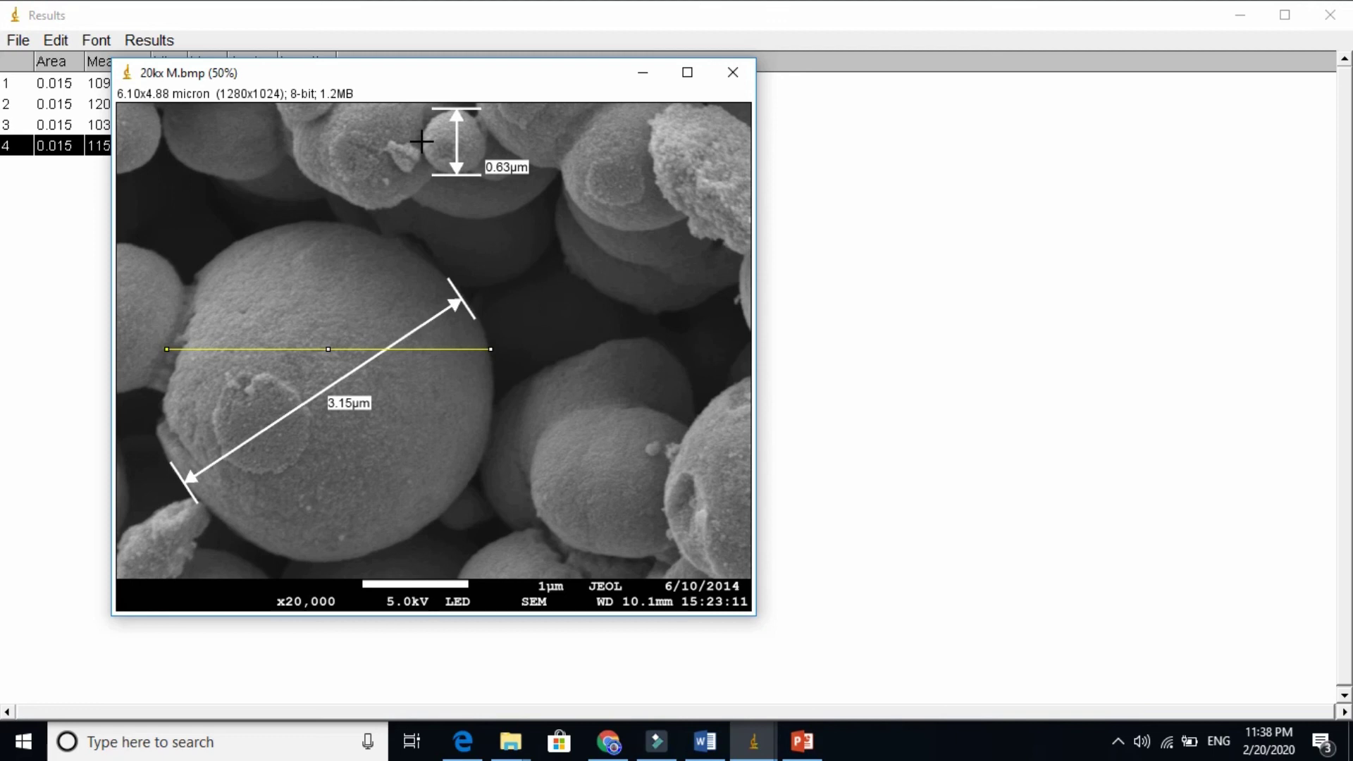
Measure the small top particle's width, adding row 5: length 0.638 at 0°, matching 0.63µm
drag(422, 141, 489, 142)
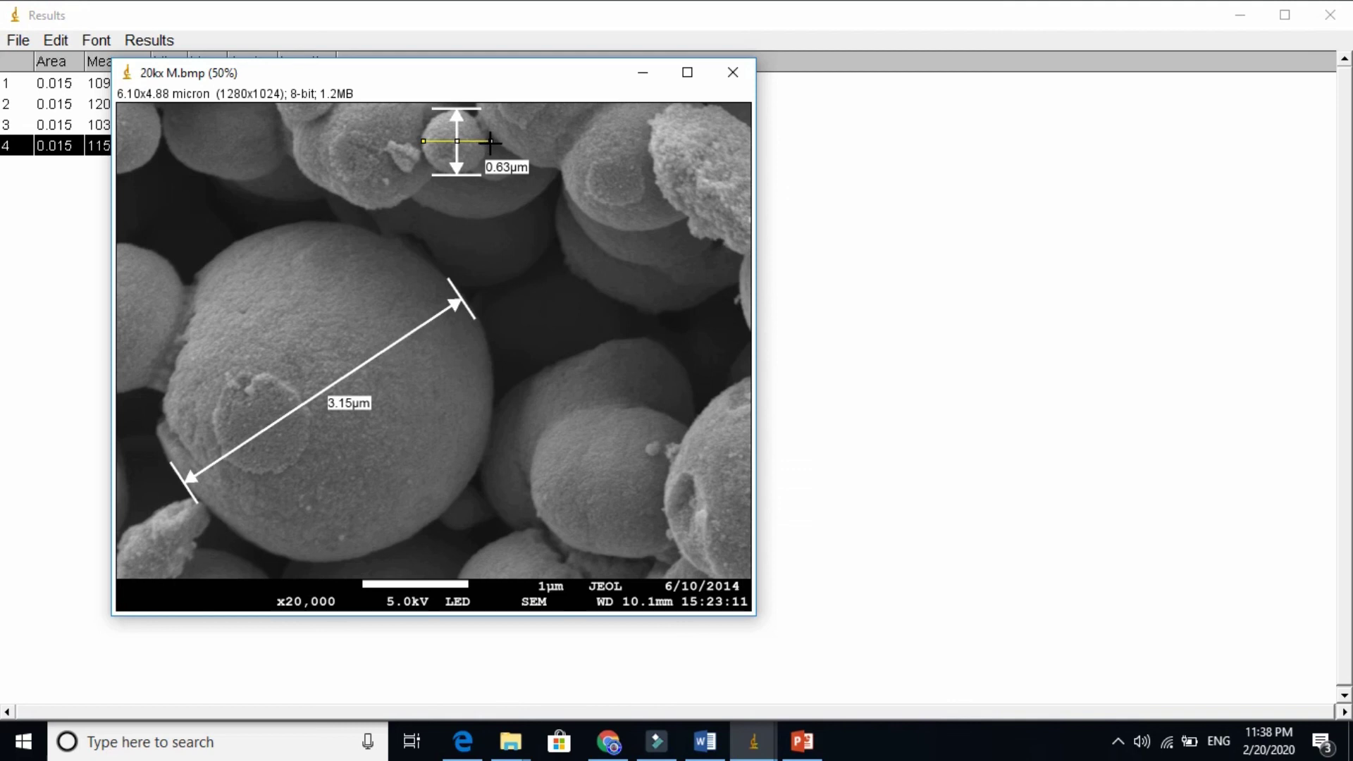
key(ctrl+m)
click(754, 742)
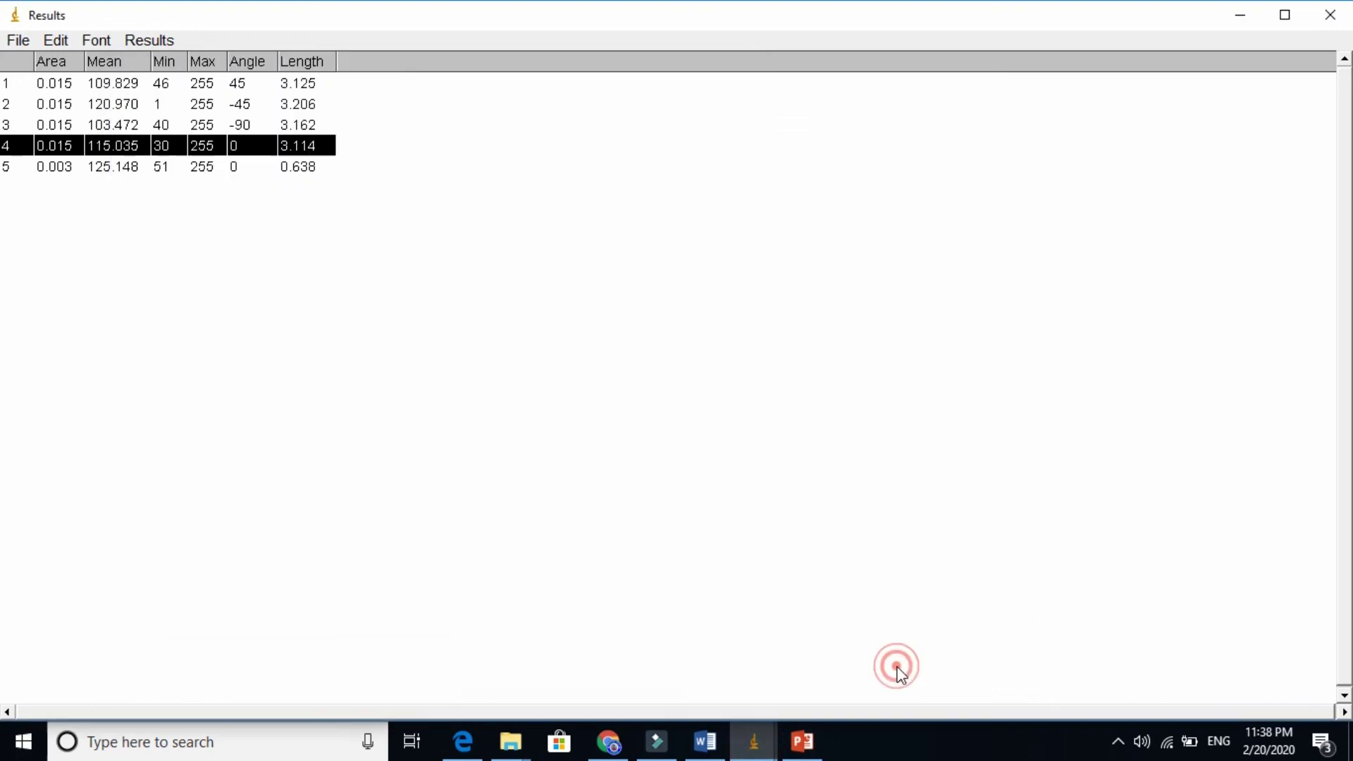
click(303, 169)
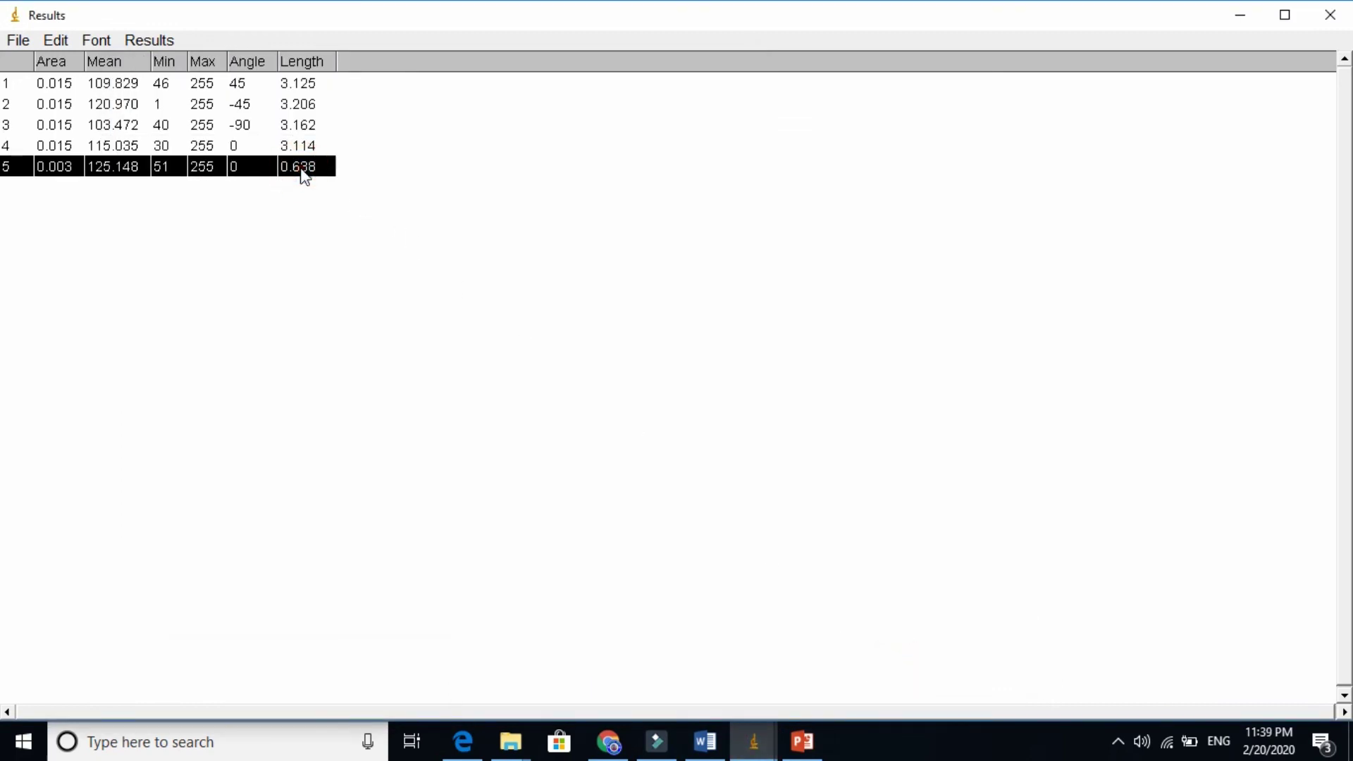
click(753, 747)
click(703, 630)
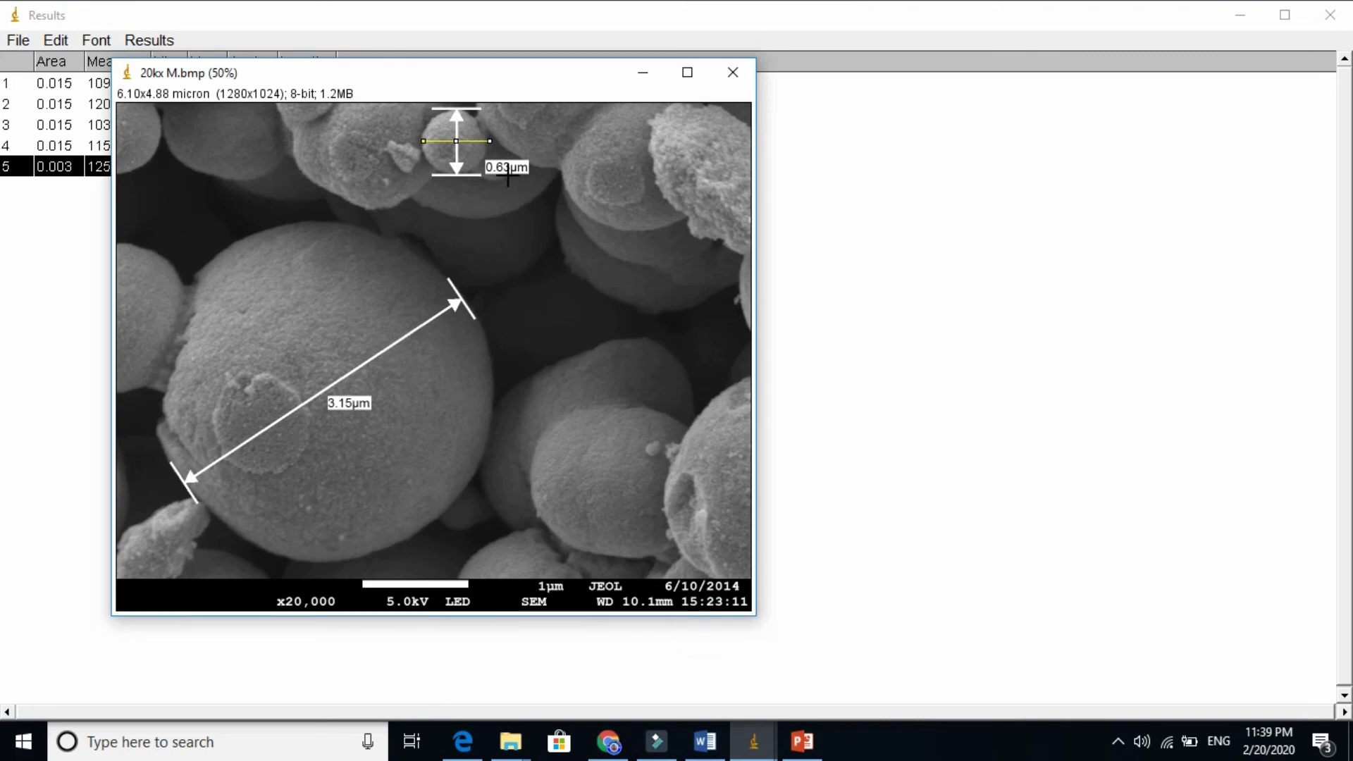